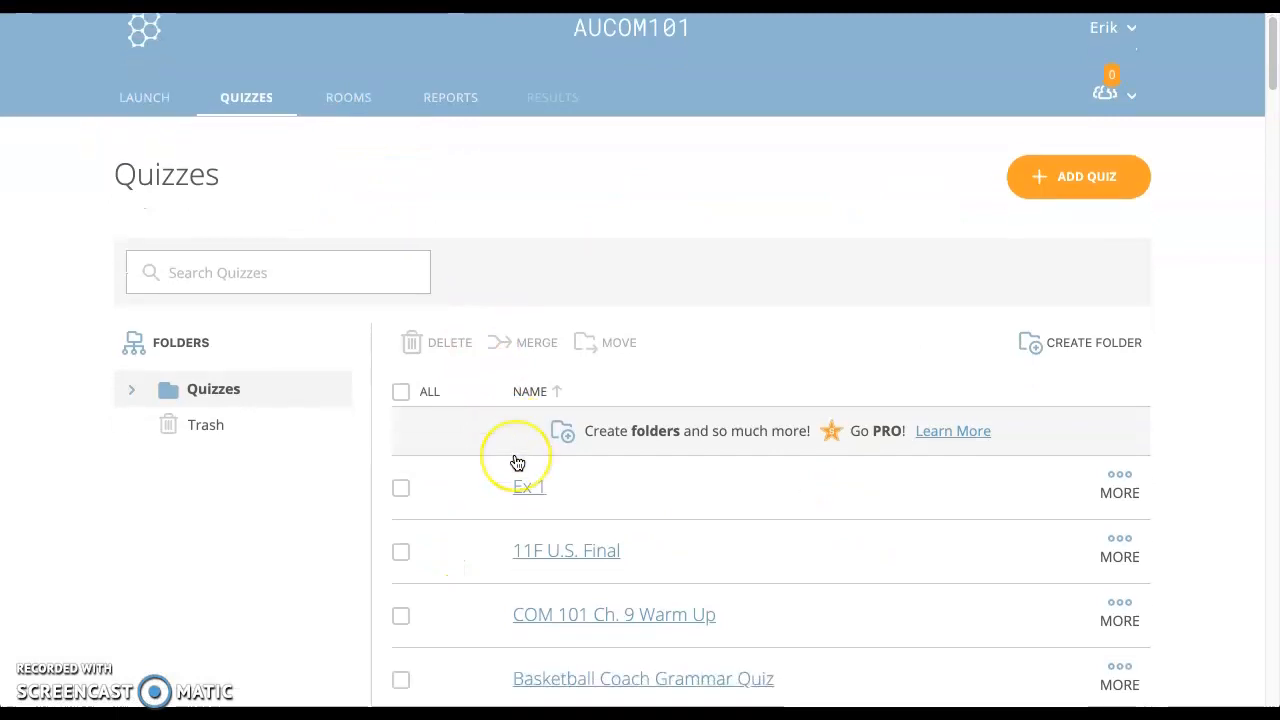
{"action": "scroll", "coordinate": [517, 463], "scroll_direction": "up", "scroll_amount": 5}
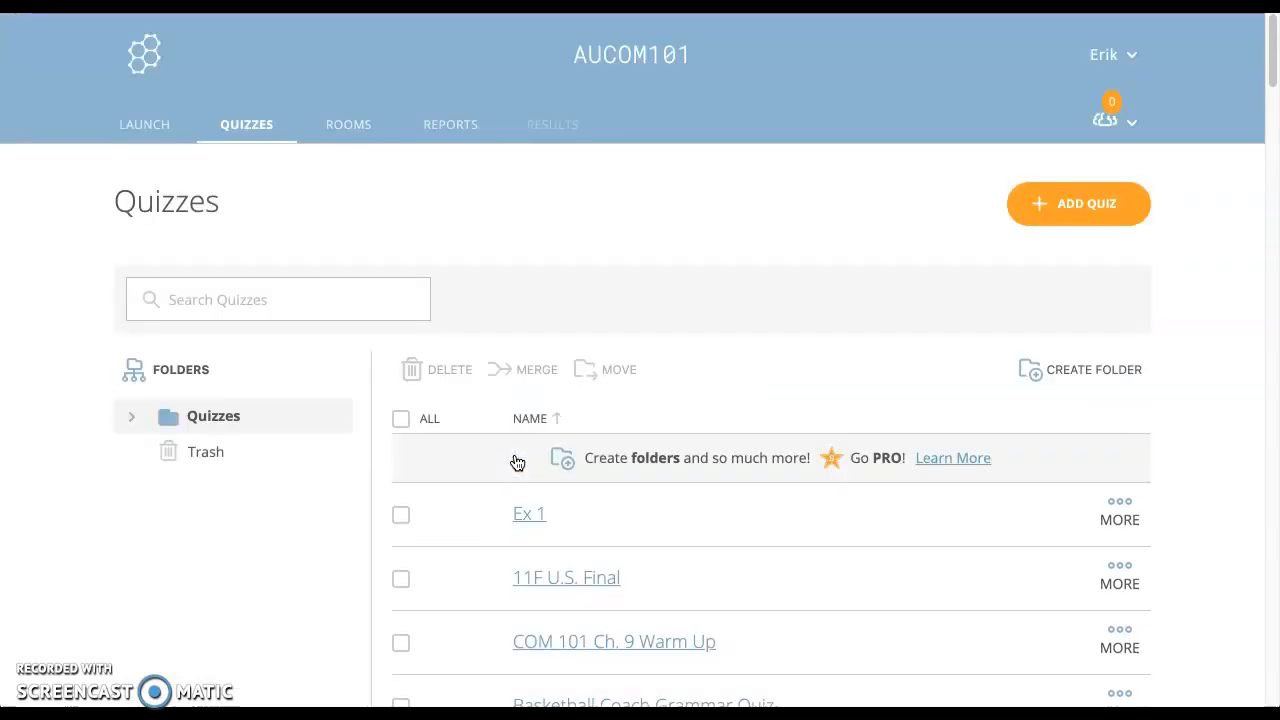
{"action": "left_click", "coordinate": [357, 132]}
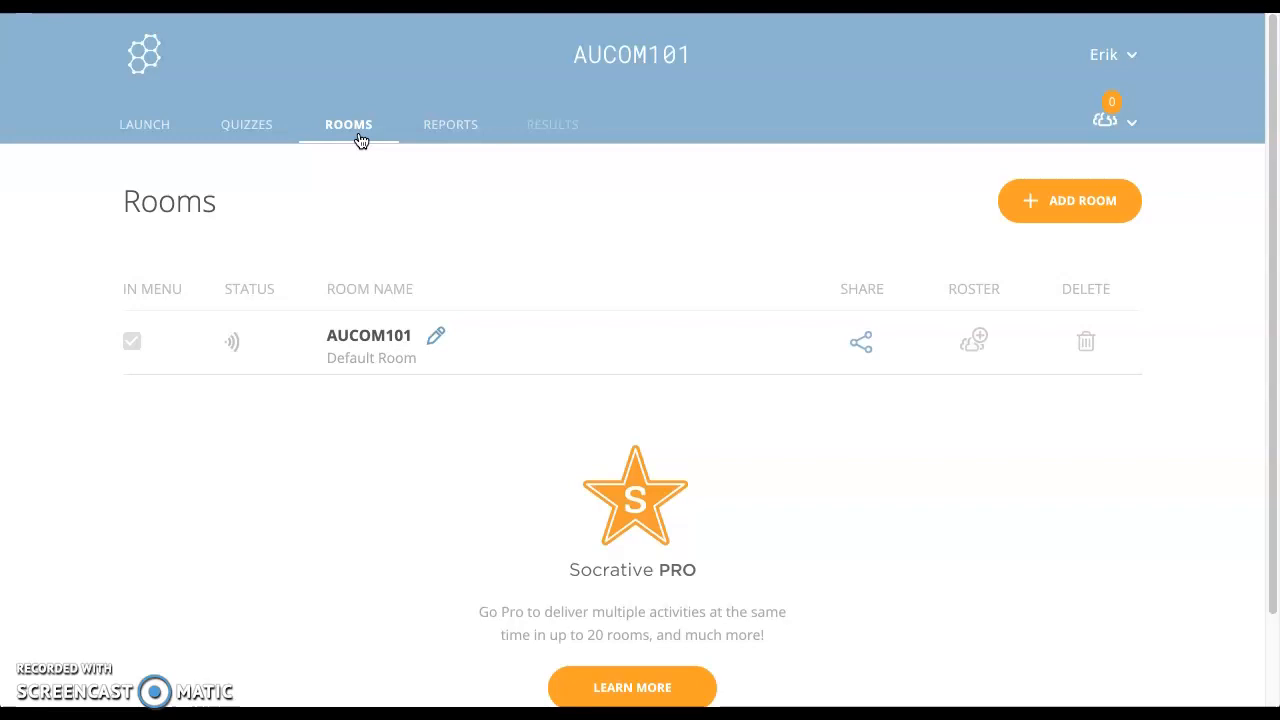
{"action": "left_click", "coordinate": [436, 340]}
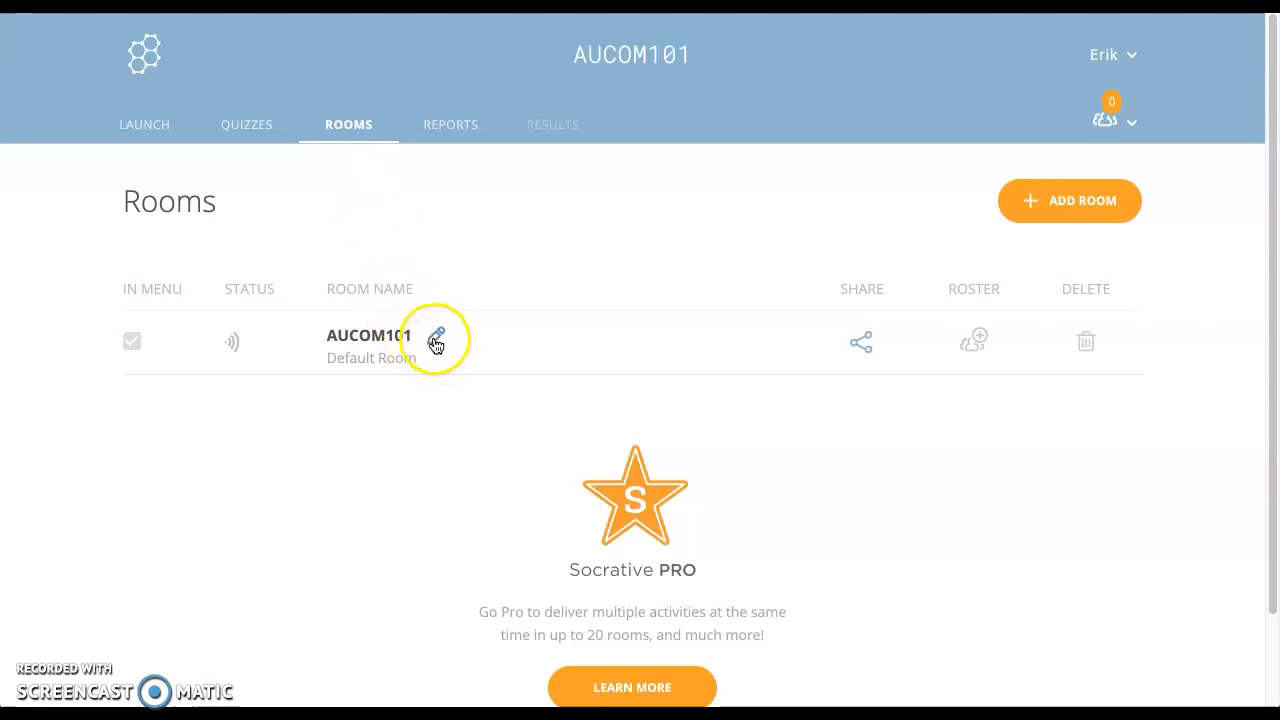
{"action": "left_click", "coordinate": [436, 343]}
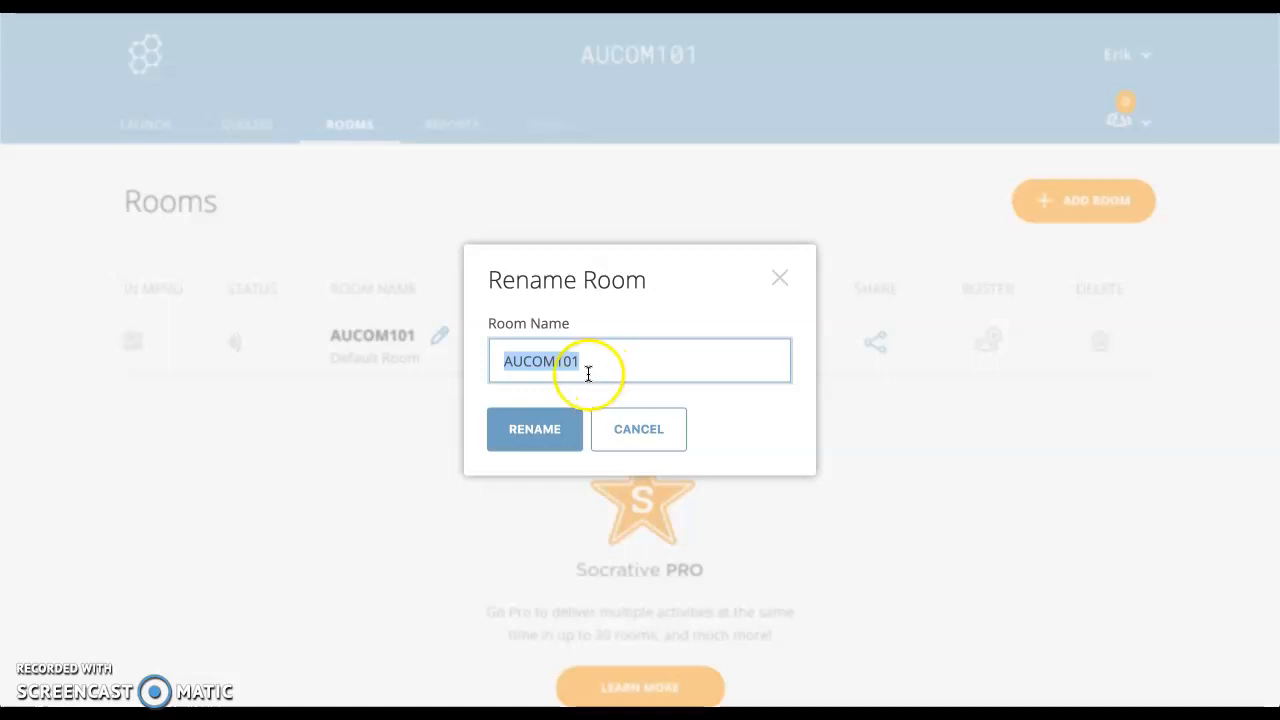
{"action": "left_click", "coordinate": [560, 432]}
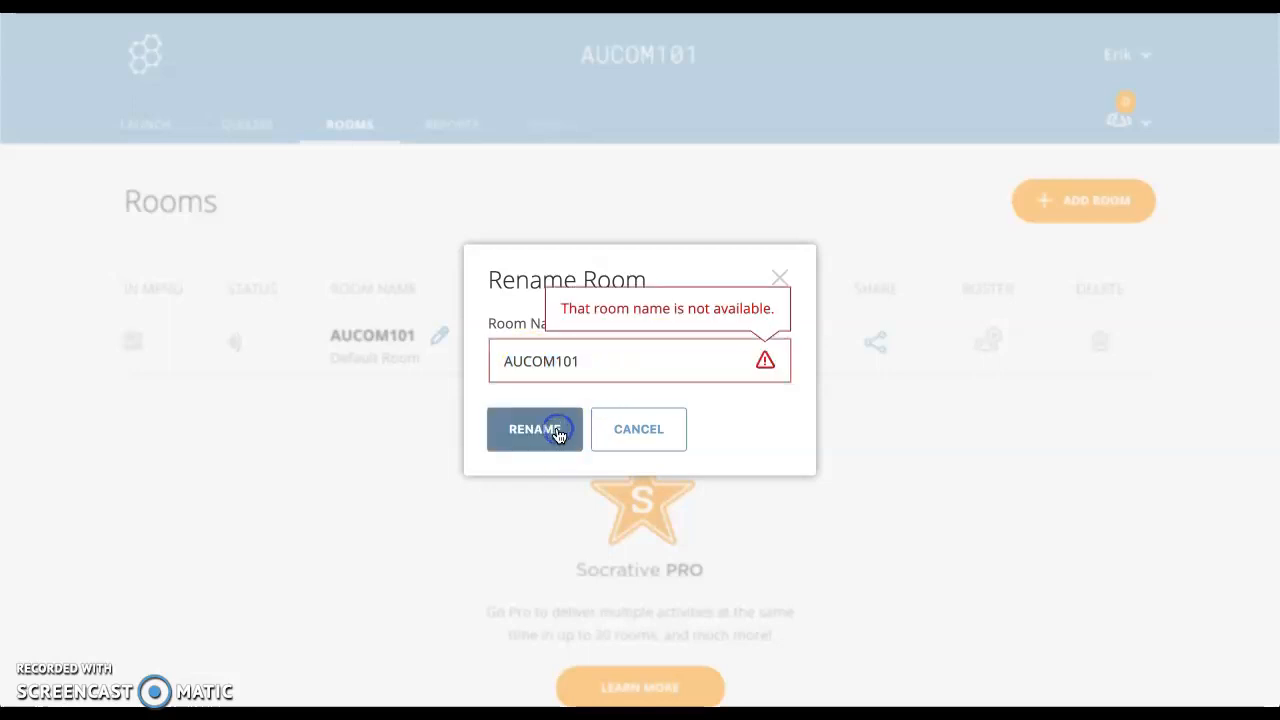
{"action": "left_click", "coordinate": [677, 428]}
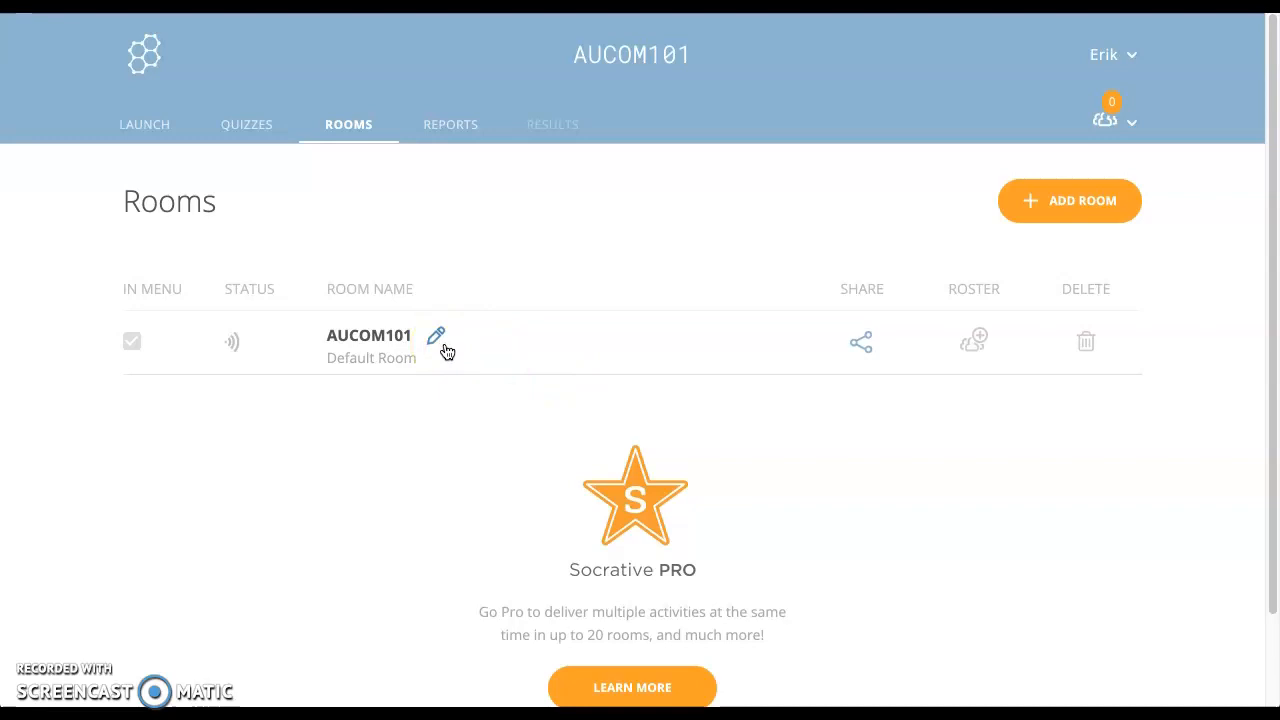
{"action": "left_click", "coordinate": [853, 344]}
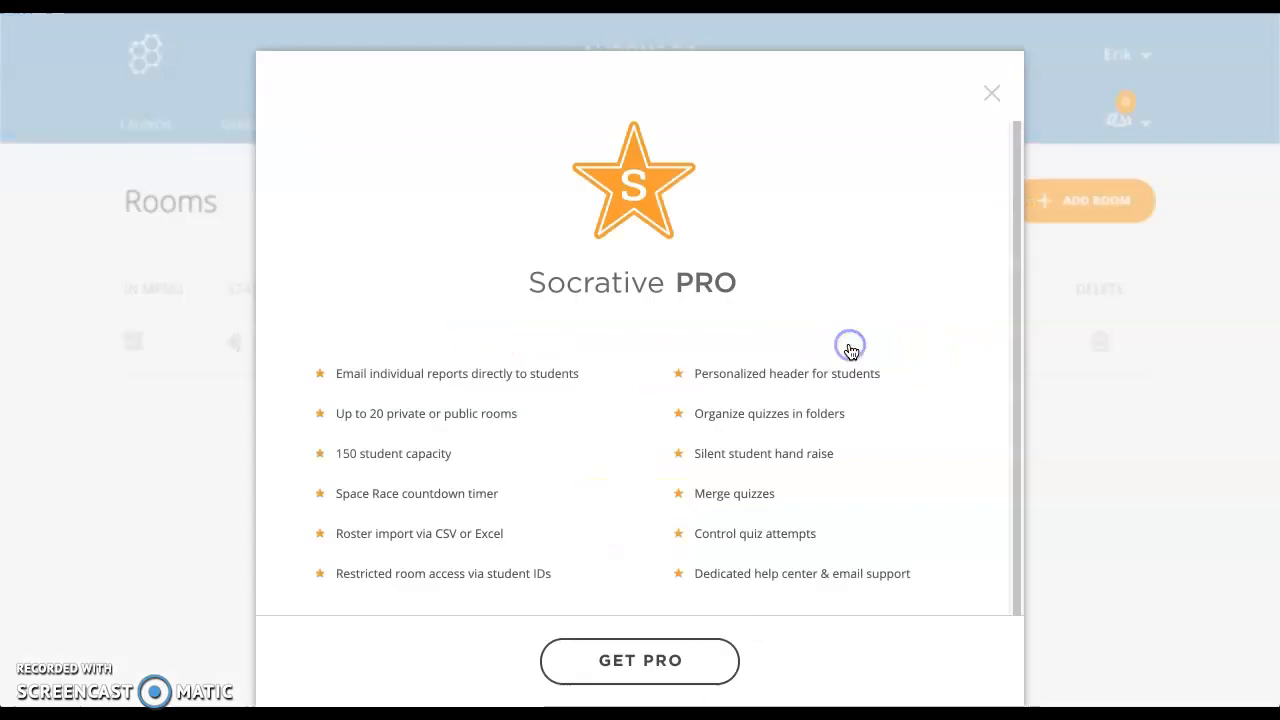
{"action": "left_click", "coordinate": [995, 96]}
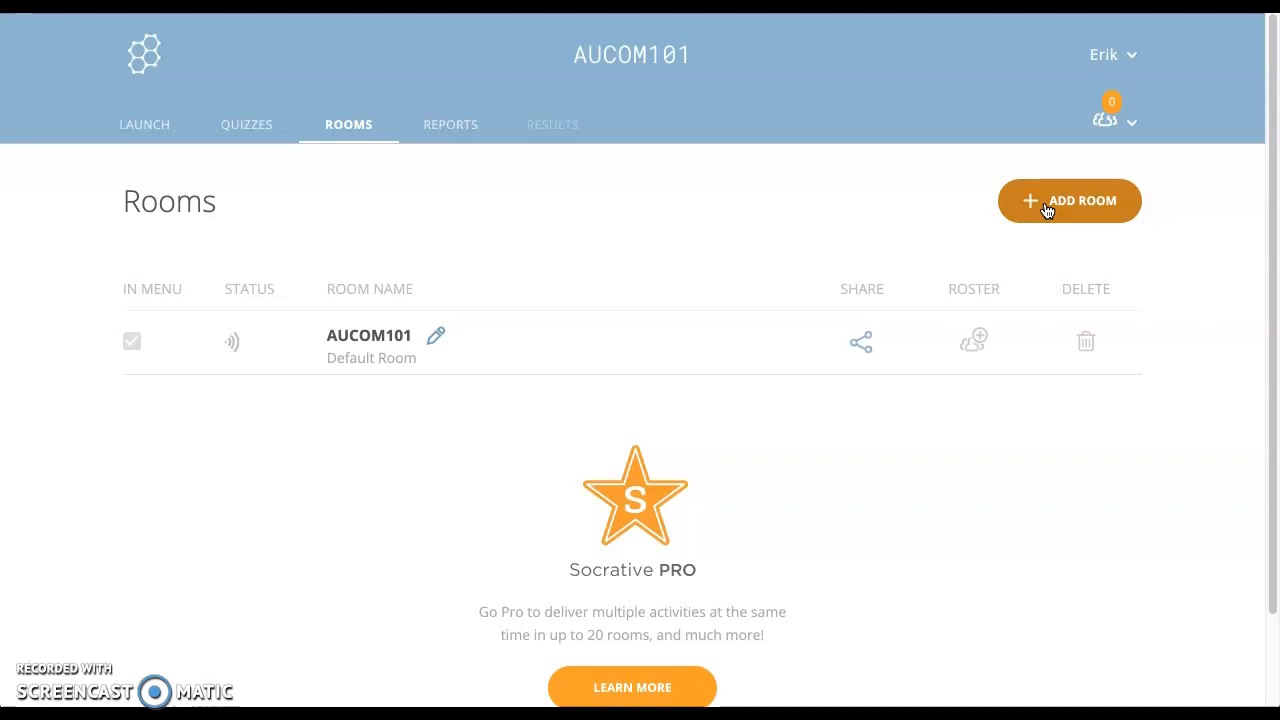
{"action": "left_click", "coordinate": [440, 125]}
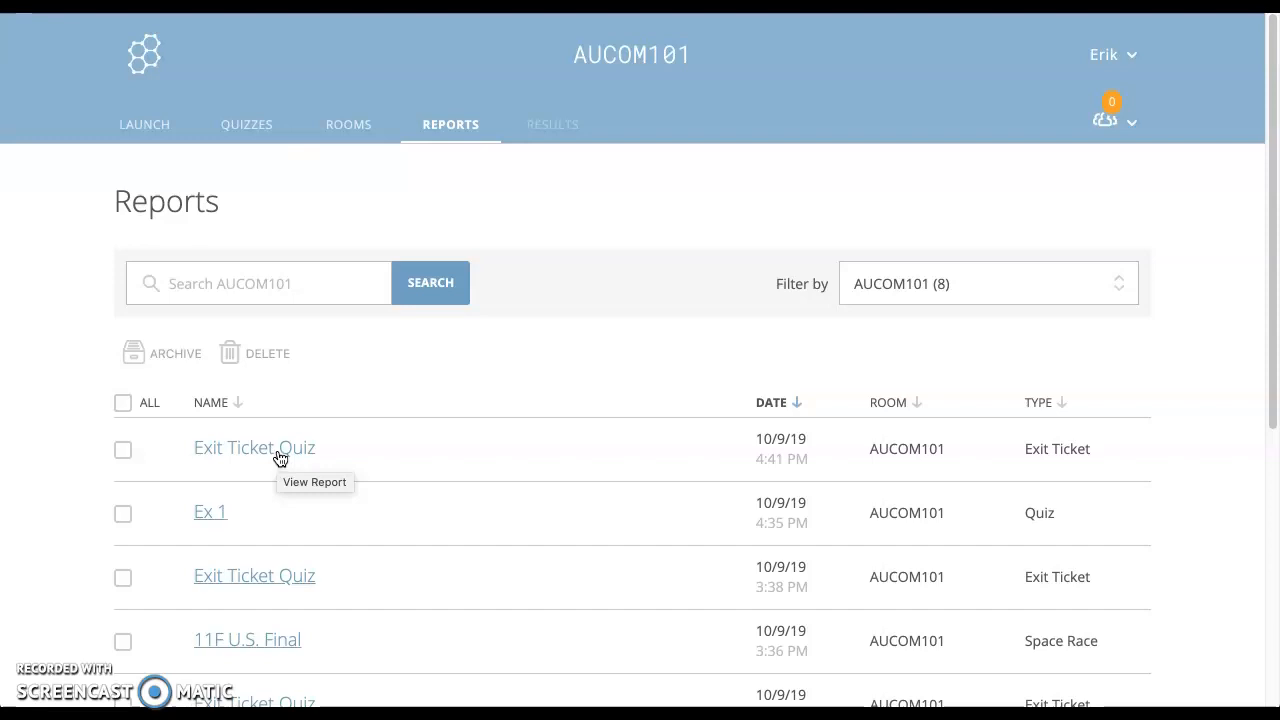
Step: Create a blank new quiz and replace 'Untitled Quiz' with the title 'Ex 2'
{"action": "left_click", "coordinate": [250, 133]}
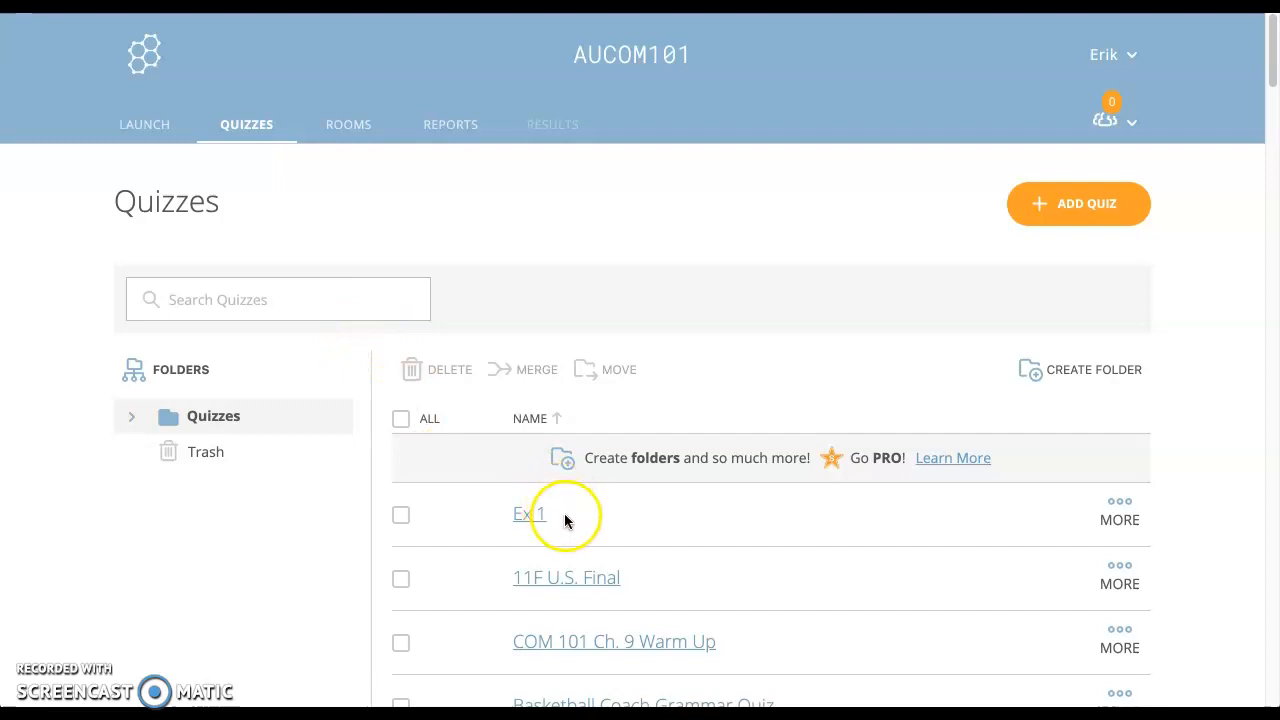
{"action": "left_click", "coordinate": [1083, 218]}
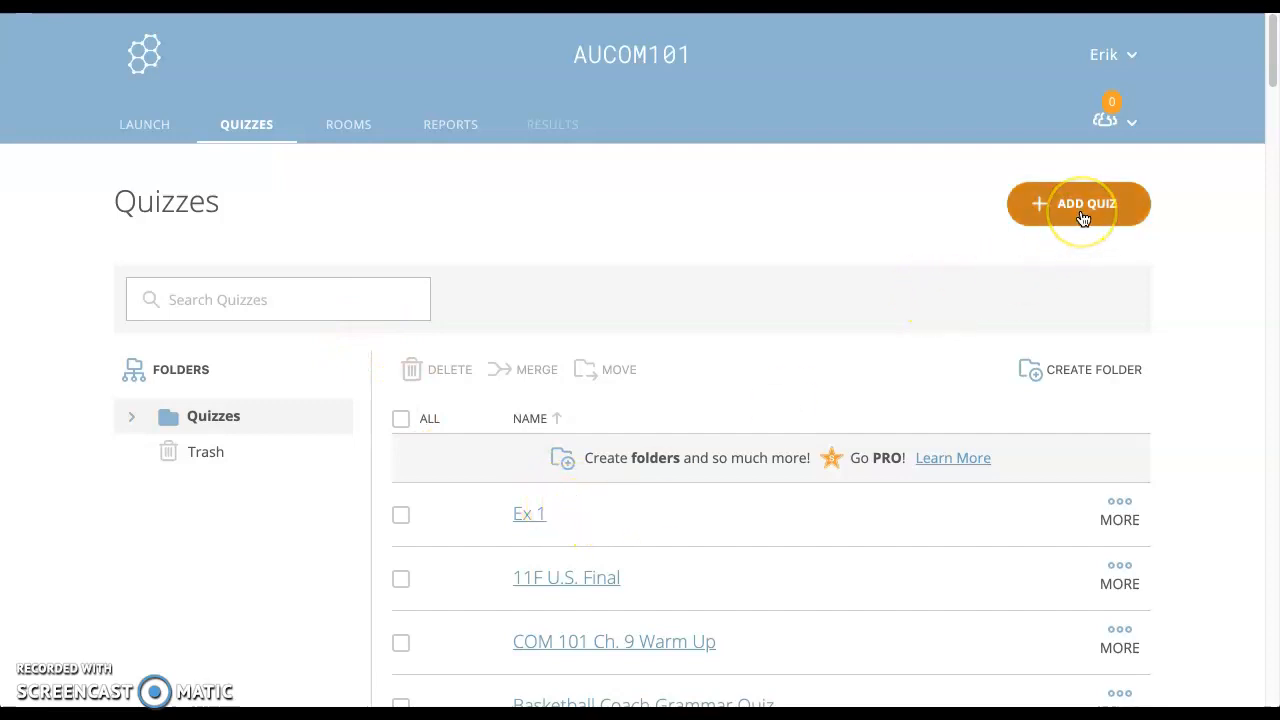
{"action": "left_click", "coordinate": [1080, 211]}
{"action": "left_click", "coordinate": [1036, 262]}
{"action": "left_click", "coordinate": [351, 334]}
{"action": "key", "text": "ctrl+shift+Left"}
{"action": "key", "text": "ctrl+shift+Left"}
{"action": "type", "text": "Ex 2"}
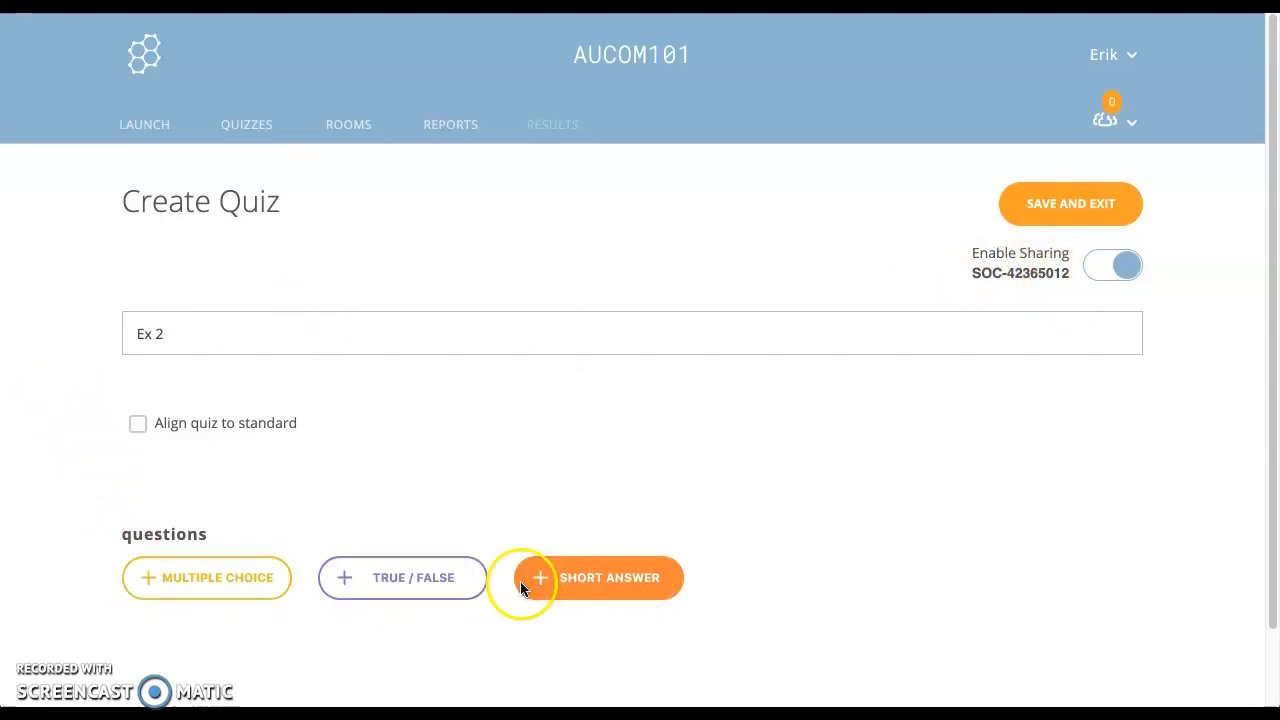
Step: Add multiple-choice question 'What is 1+1?' with answers 1, 2, 3 and 4
{"action": "left_click", "coordinate": [265, 580]}
{"action": "type", "text": "What "}
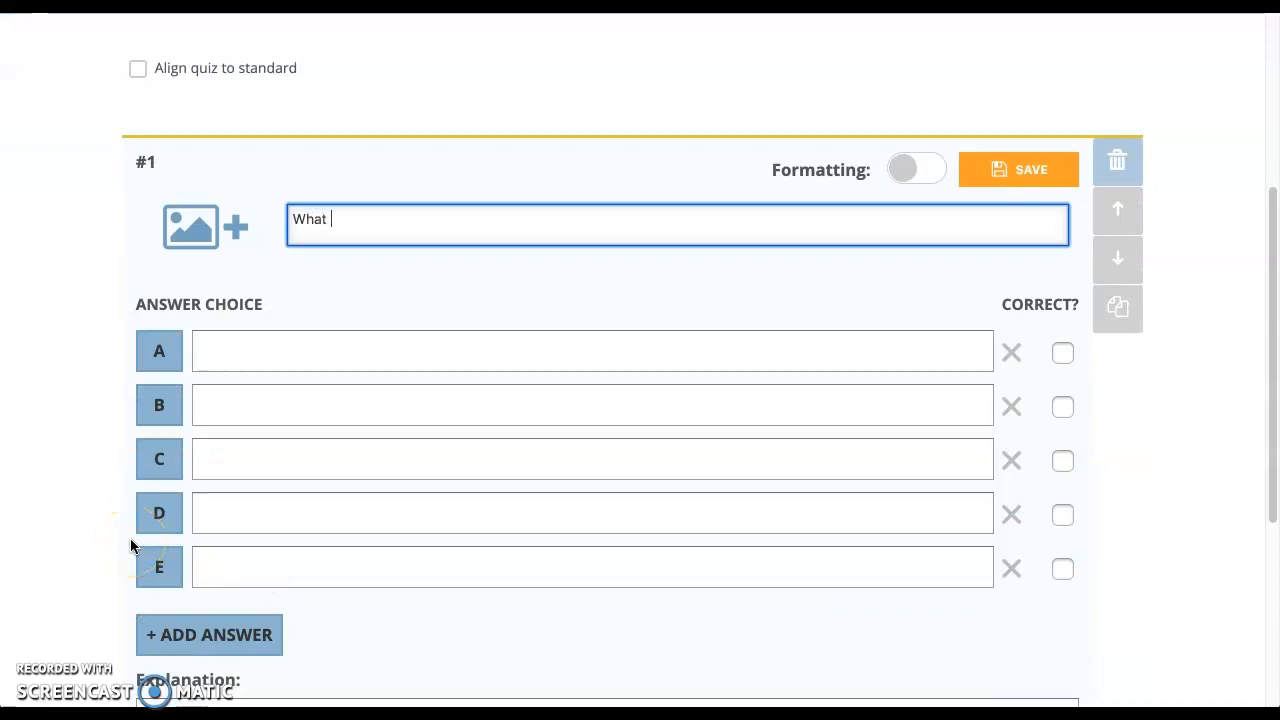
{"action": "type", "text": "is 1+1?"}
{"action": "left_click", "coordinate": [265, 362]}
{"action": "type", "text": "1"}
{"action": "left_click", "coordinate": [266, 399]}
{"action": "type", "text": "2"}
{"action": "left_click", "coordinate": [262, 452]}
{"action": "type", "text": "3"}
{"action": "left_click", "coordinate": [266, 506]}
{"action": "type", "text": "4"}
Step: Mark answer 2 as correct and cancel attaching an image to the question
{"action": "left_click", "coordinate": [1062, 407]}
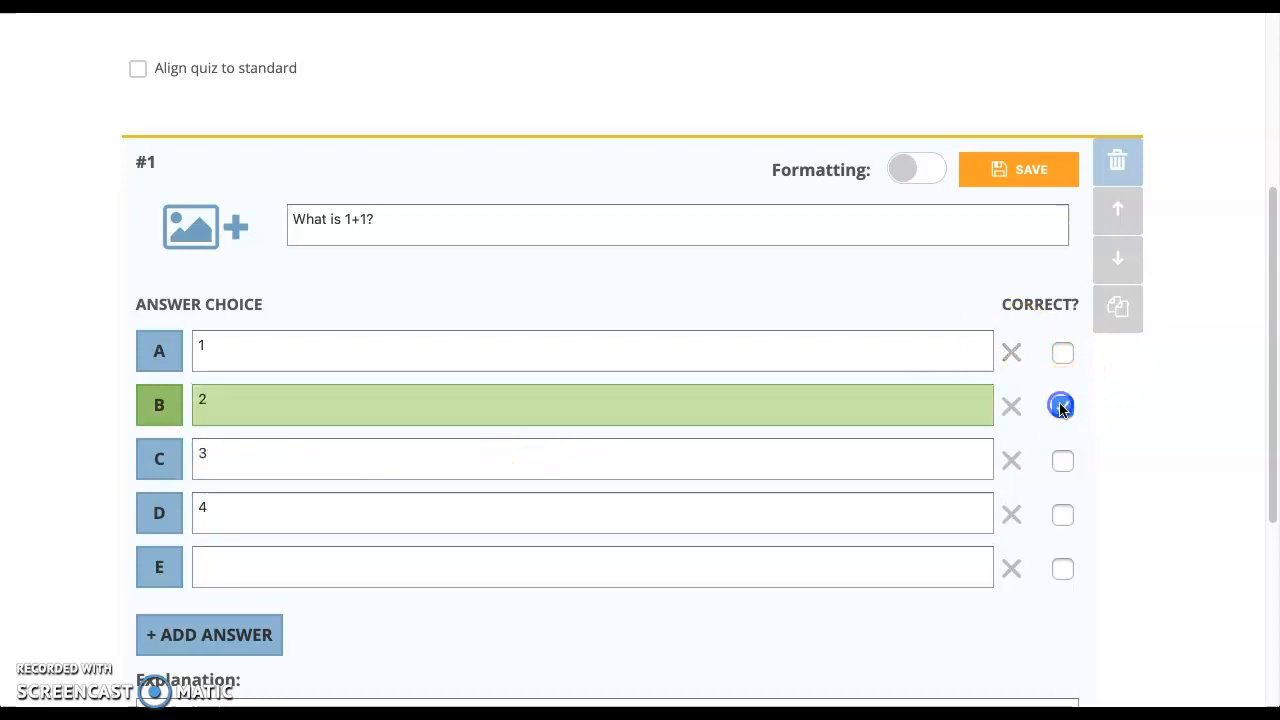
{"action": "left_click", "coordinate": [199, 229]}
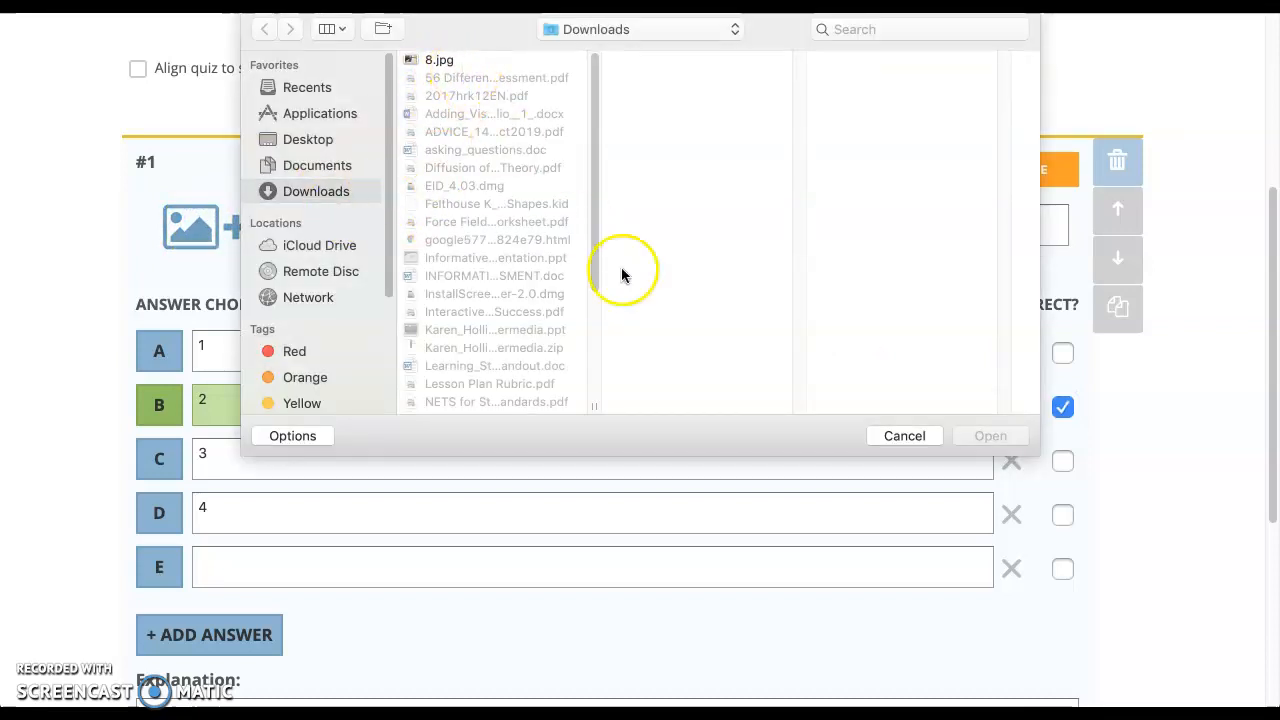
{"action": "left_click", "coordinate": [900, 436]}
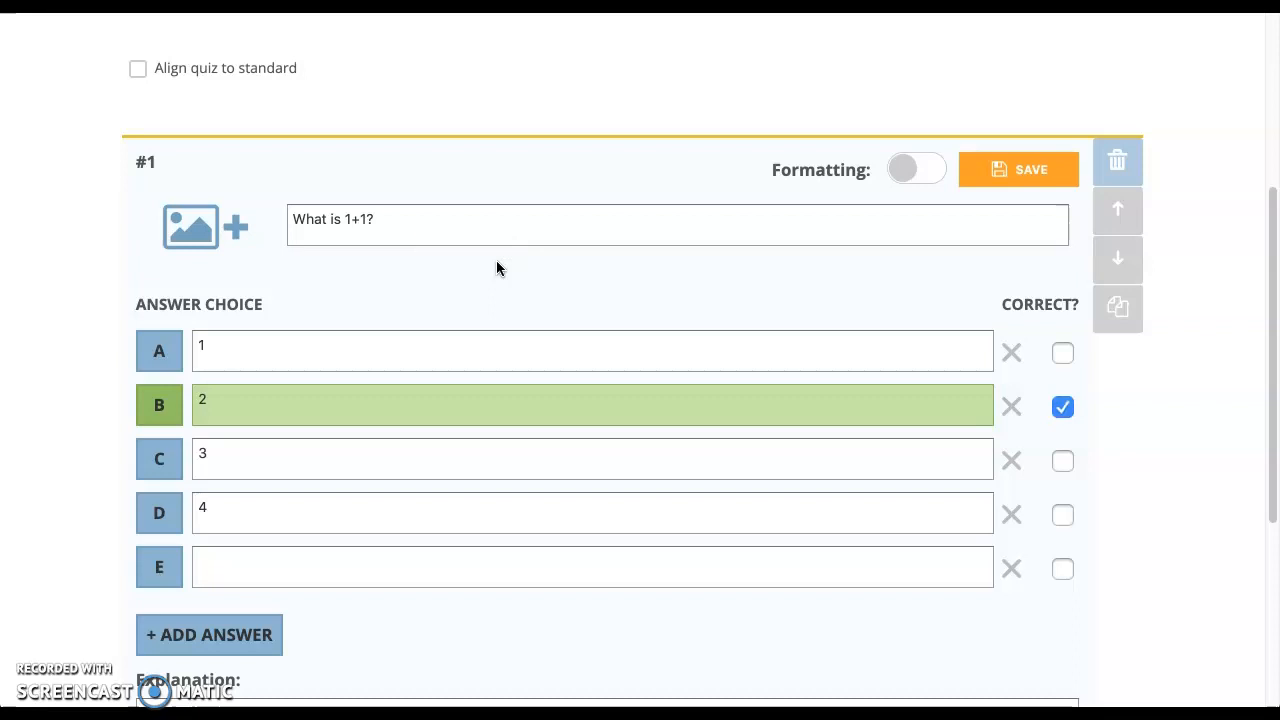
Step: Enable formatting, apply then remove bold, italic and underline on 'What is 1+1?', and save
{"action": "left_click", "coordinate": [374, 217]}
{"action": "left_click_drag", "start_coordinate": [374, 217], "coordinate": [291, 211]}
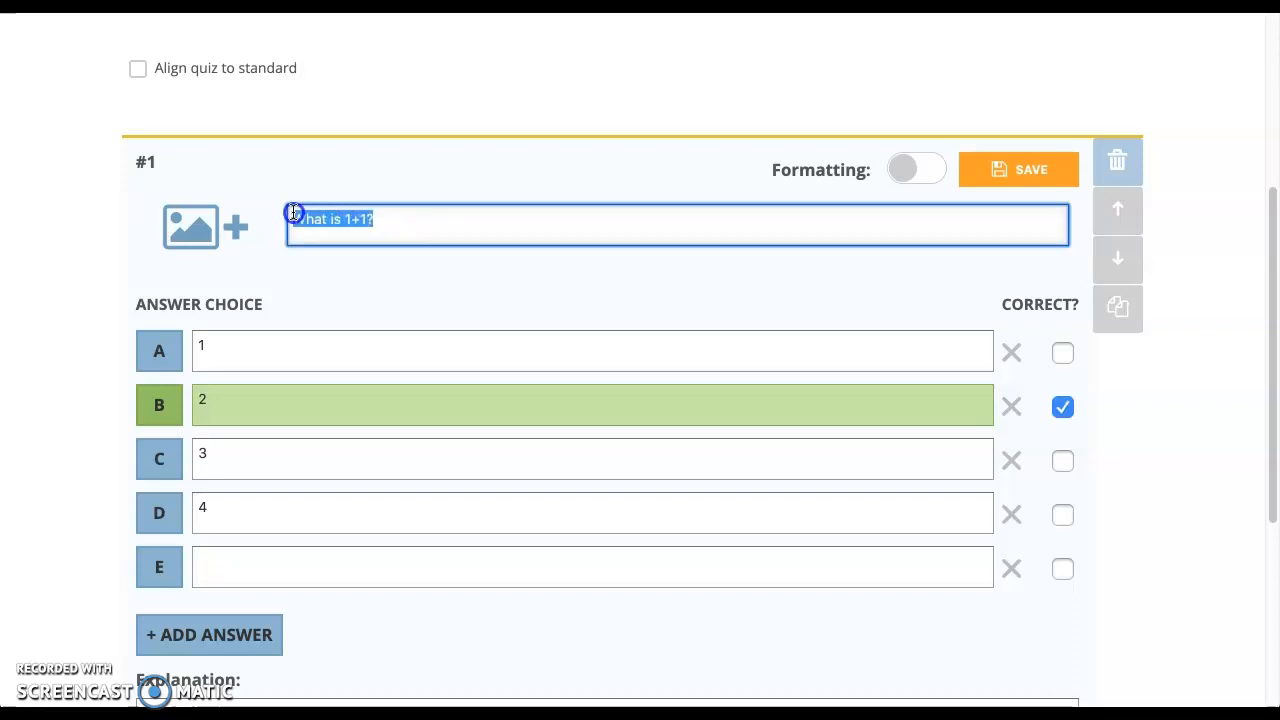
{"action": "left_click", "coordinate": [374, 226]}
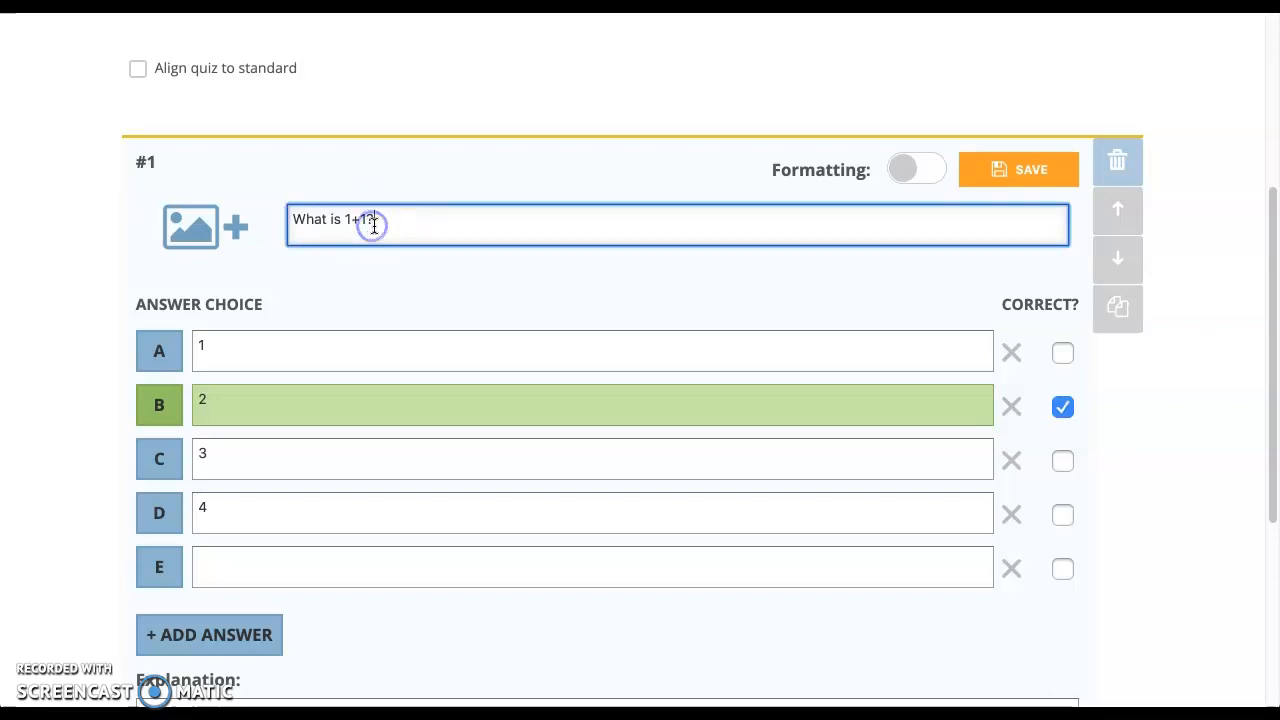
{"action": "left_click", "coordinate": [922, 170]}
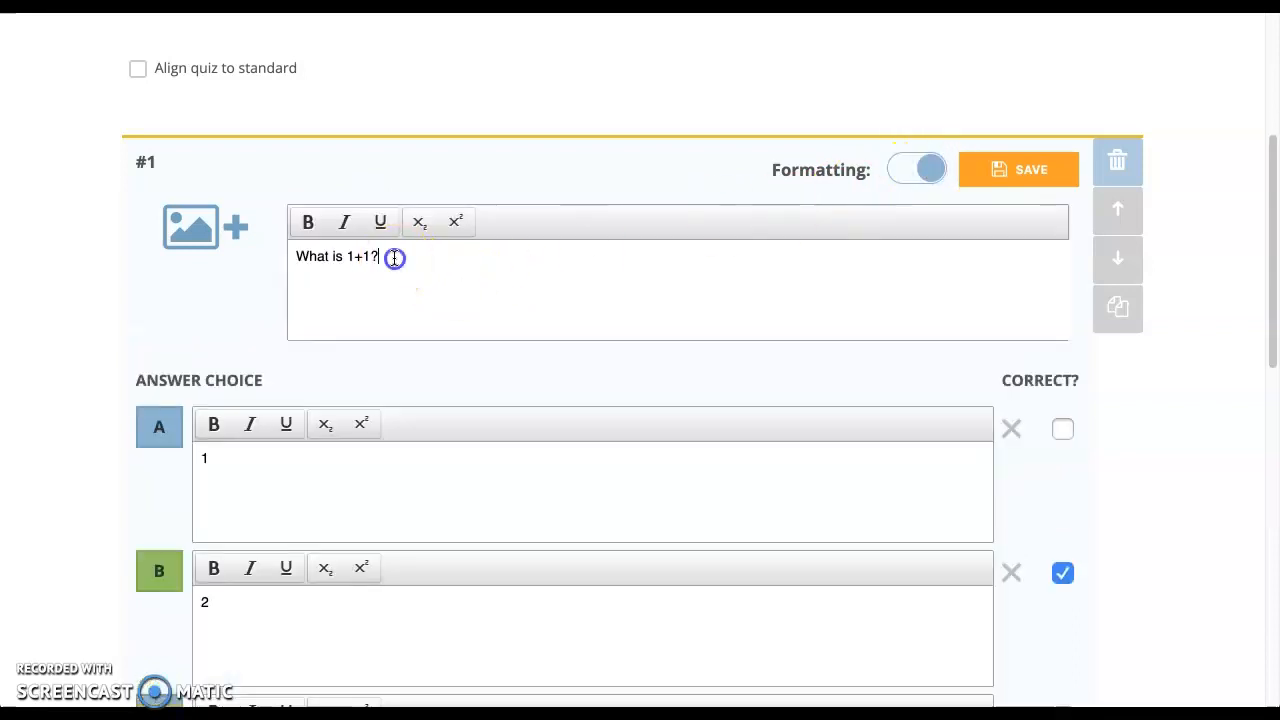
{"action": "left_click_drag", "start_coordinate": [394, 257], "coordinate": [286, 256]}
{"action": "left_click", "coordinate": [308, 228]}
{"action": "left_click", "coordinate": [344, 224]}
{"action": "left_click", "coordinate": [380, 224]}
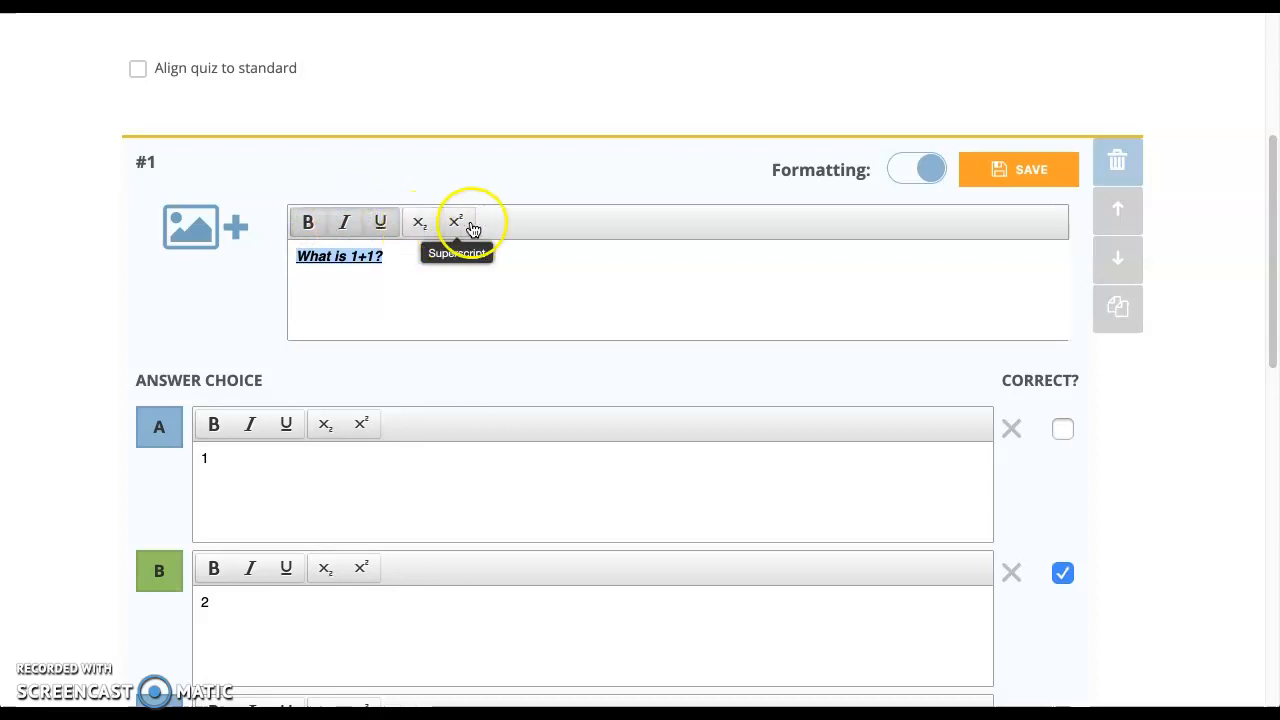
{"action": "left_click", "coordinate": [388, 219]}
{"action": "left_click", "coordinate": [343, 224]}
{"action": "left_click", "coordinate": [307, 222]}
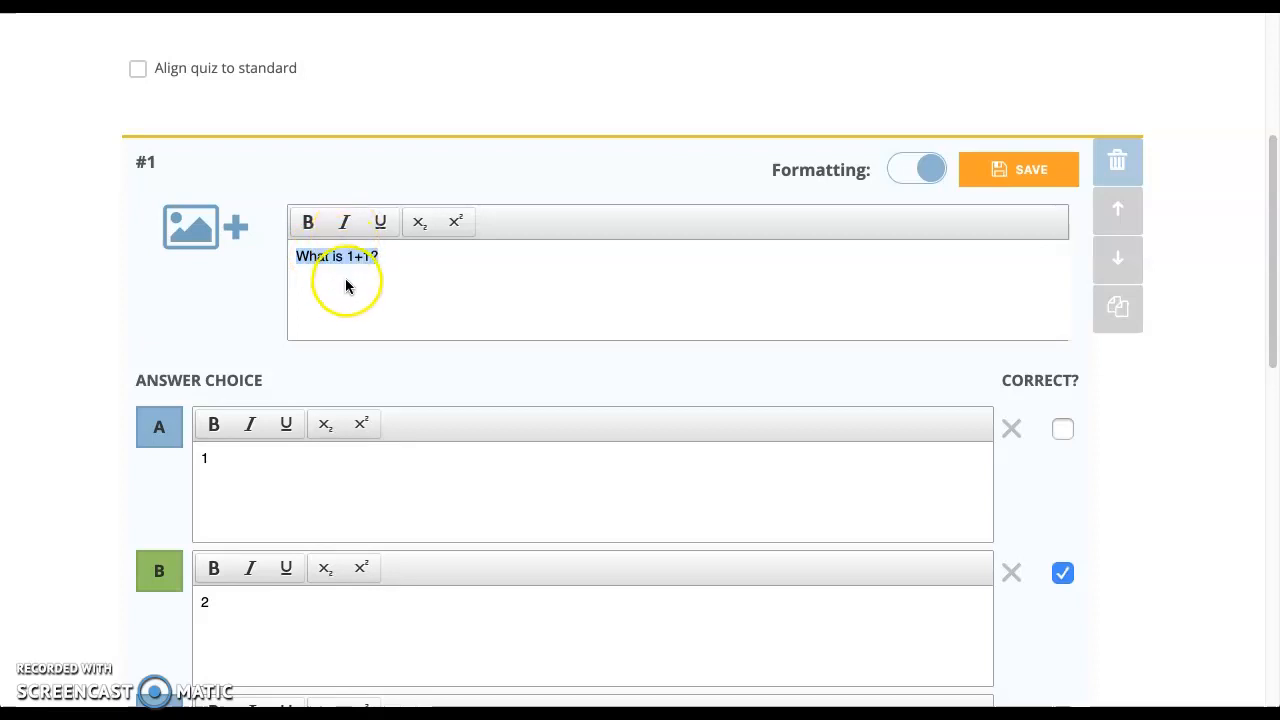
{"action": "left_click", "coordinate": [998, 172]}
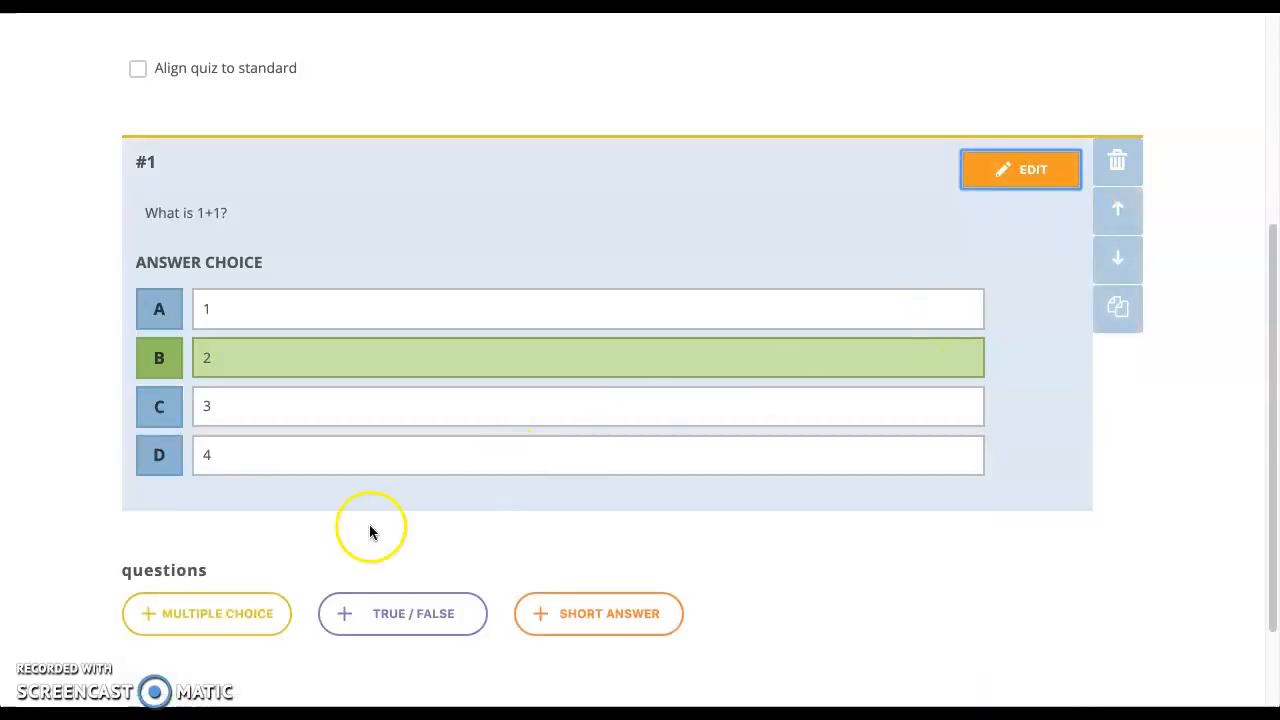
Step: Add and save true/false question '1+1 is 2.' with True as the correct answer
{"action": "left_click", "coordinate": [398, 622]}
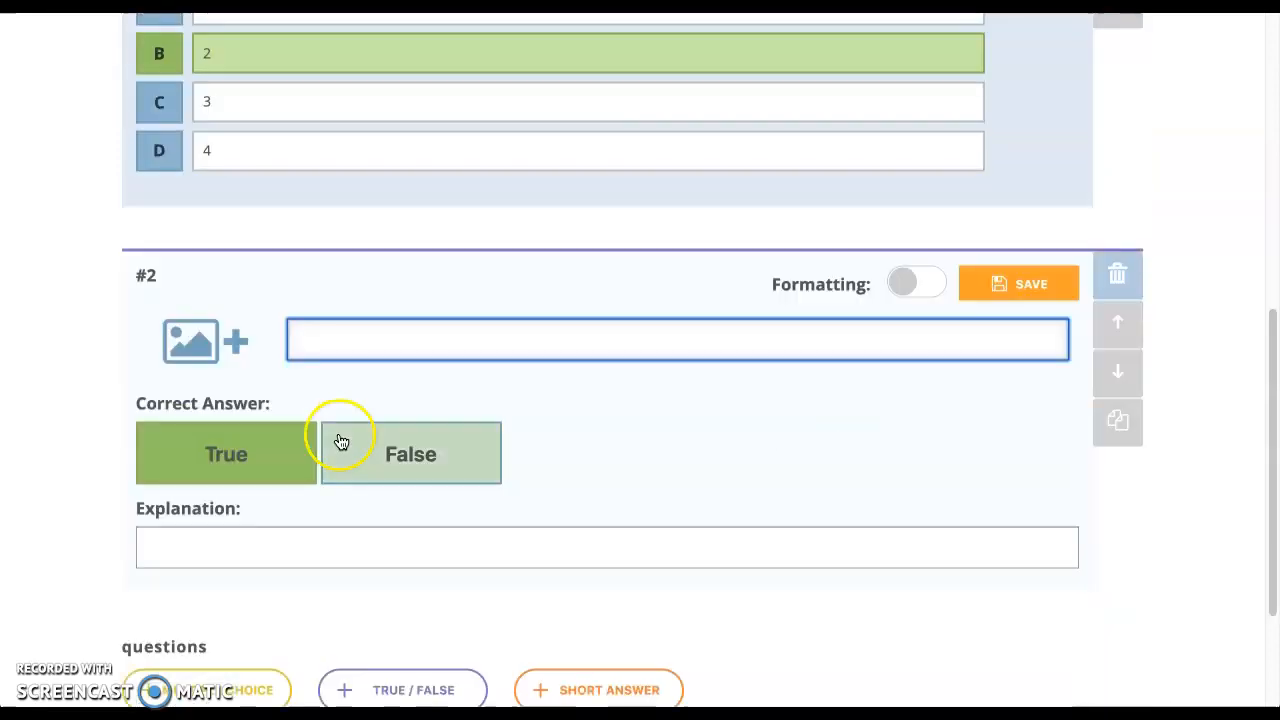
{"action": "type", "text": "1+1 is"}
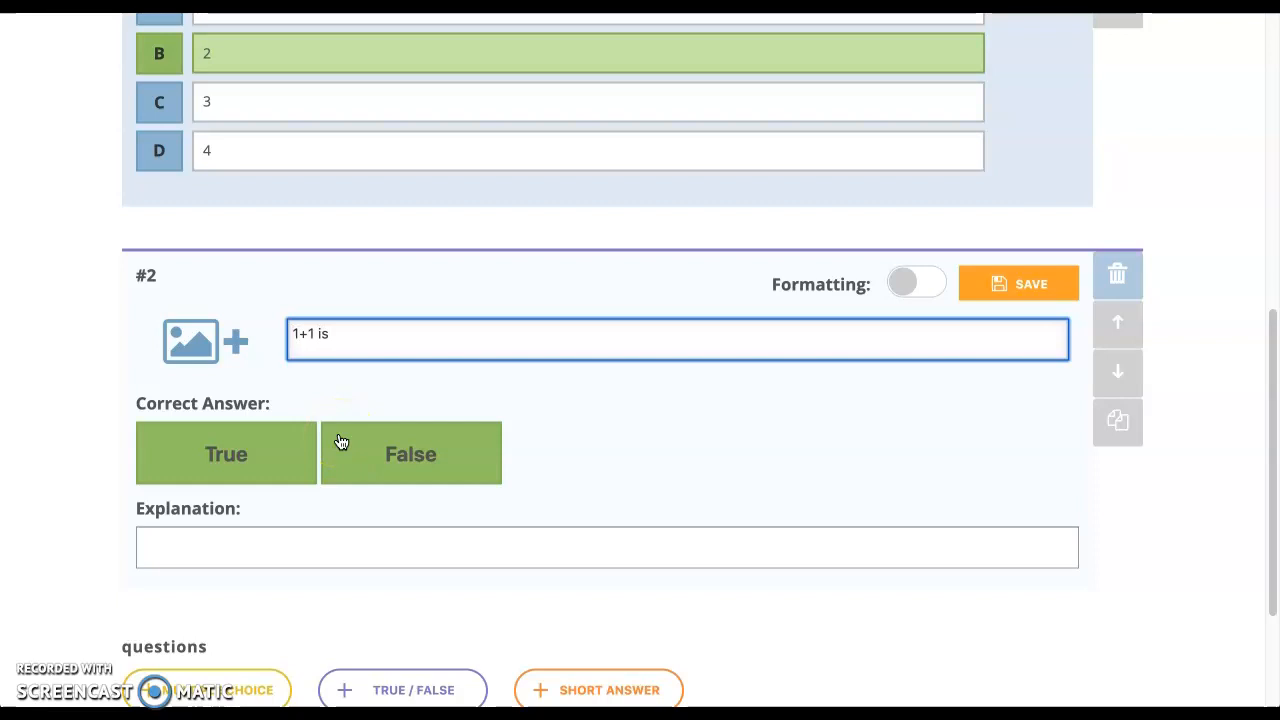
{"action": "type", "text": " 2."}
{"action": "left_click", "coordinate": [214, 466]}
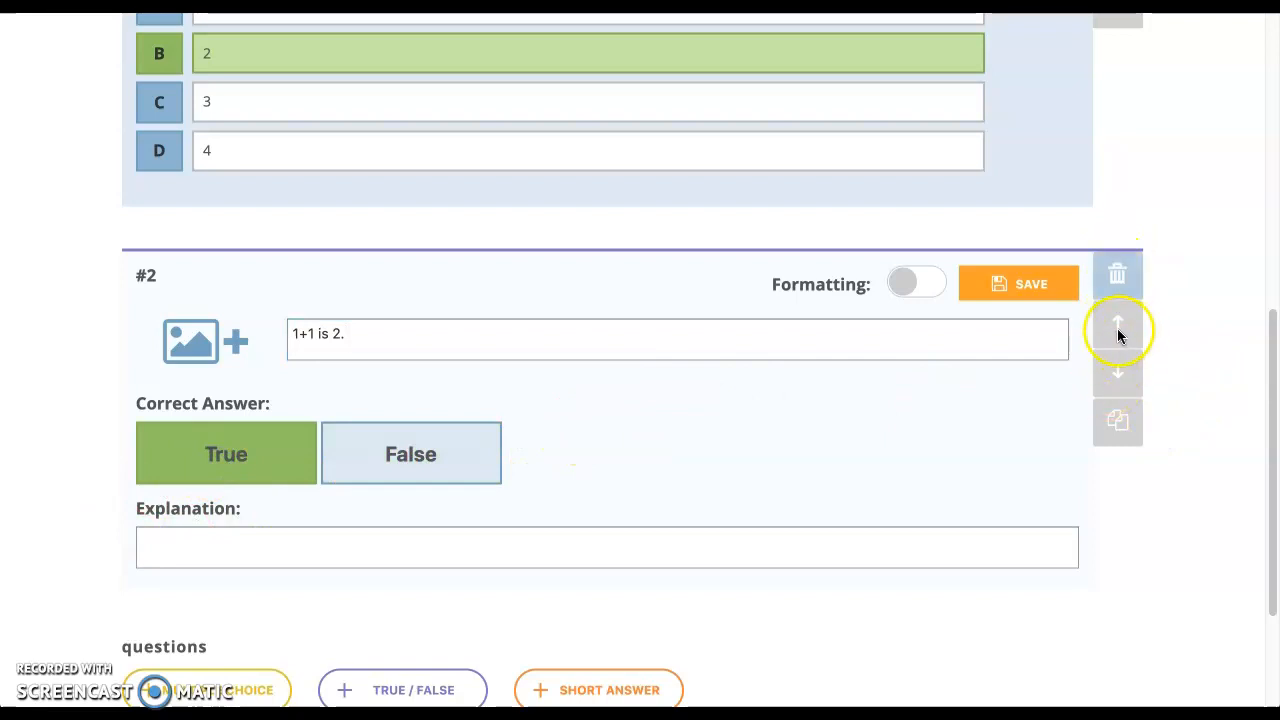
{"action": "left_click", "coordinate": [1050, 287]}
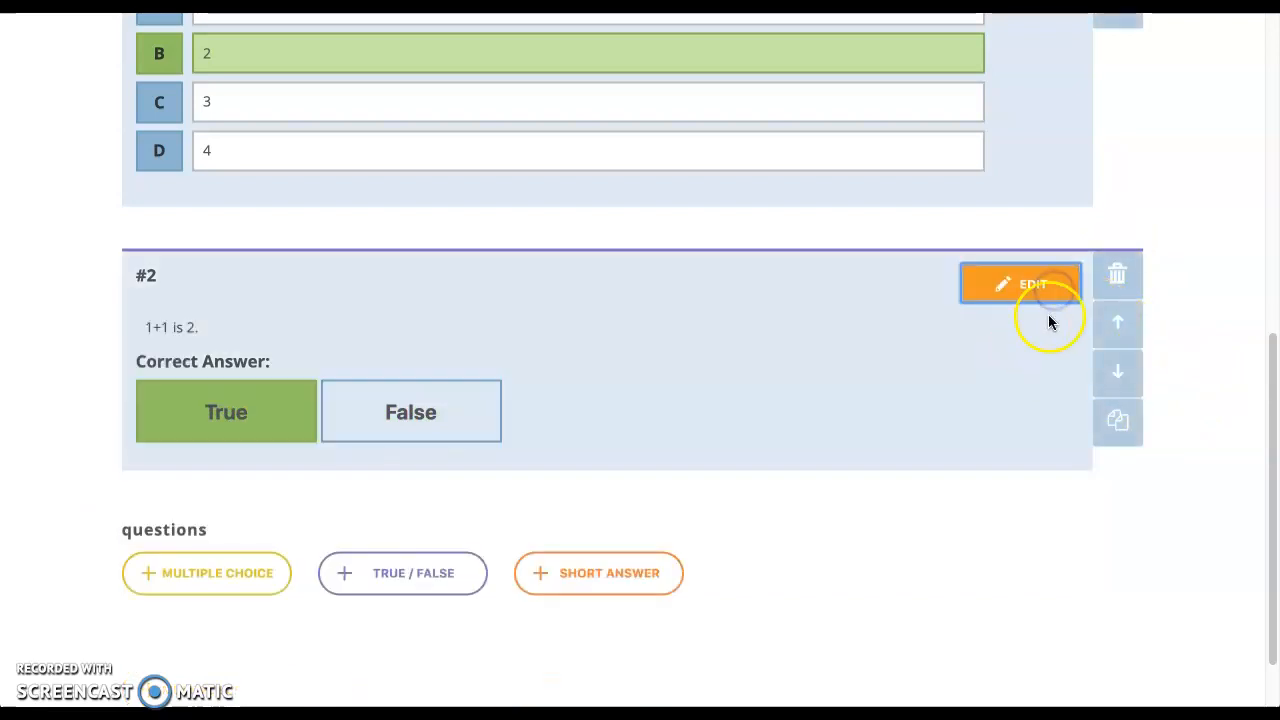
Step: Move the true/false question up to first place, then back below question 1
{"action": "left_click", "coordinate": [1117, 333]}
{"action": "left_click", "coordinate": [1117, 393]}
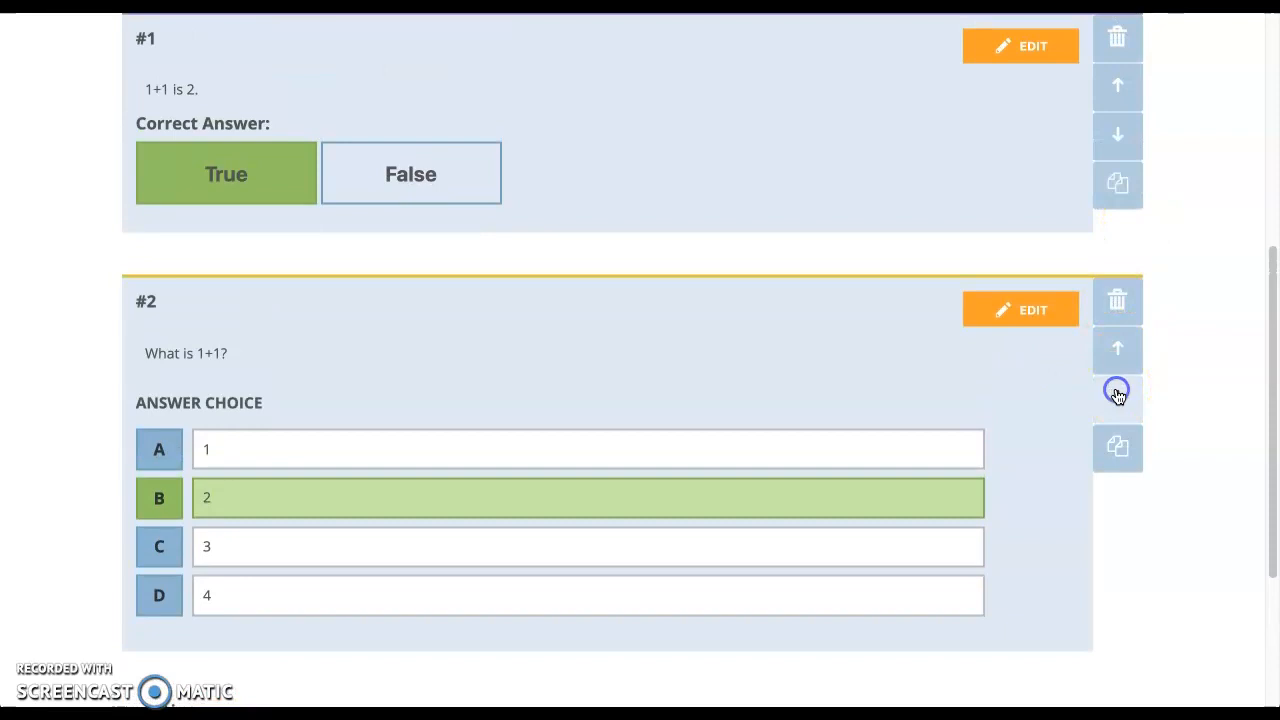
{"action": "left_click", "coordinate": [1117, 138]}
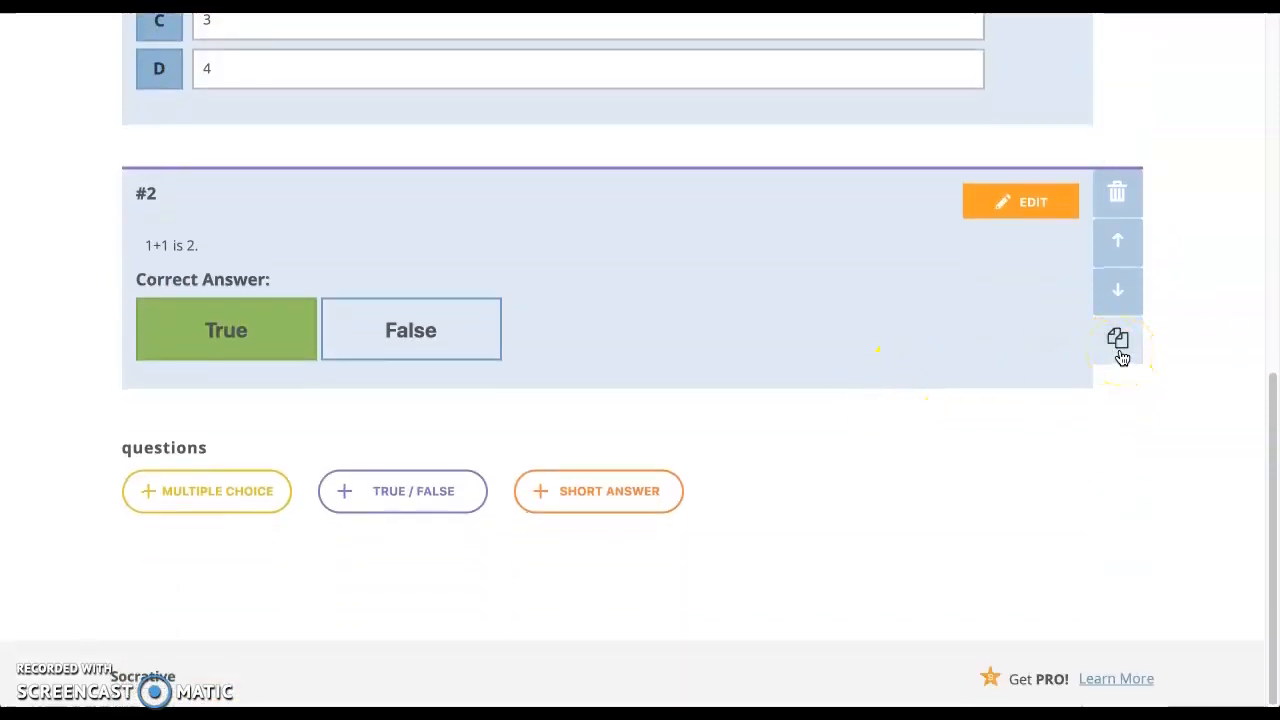
Step: Enter short-answer question 3 'What is 1+1?' with accepted answer 2 and save it
{"action": "left_click", "coordinate": [591, 500]}
{"action": "type", "text": "What is 1+1?"}
{"action": "scroll", "coordinate": [244, 570], "scroll_direction": "down", "scroll_amount": 1}
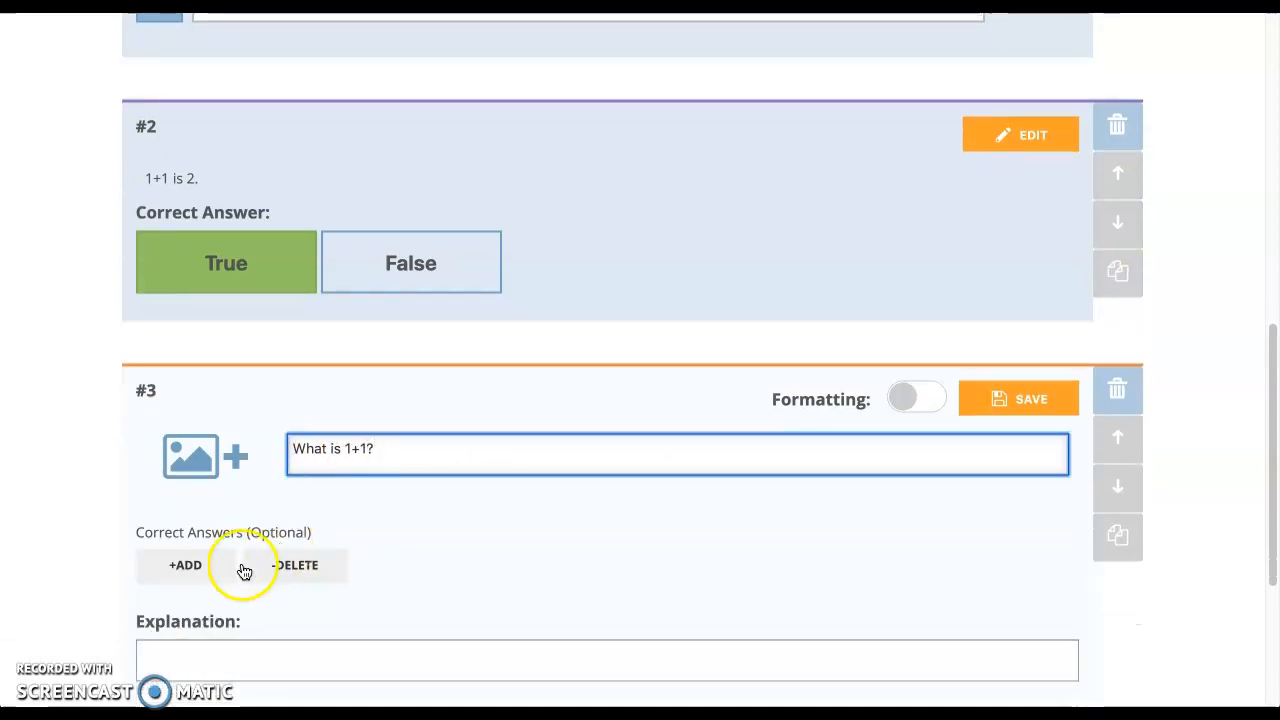
{"action": "left_click", "coordinate": [203, 568]}
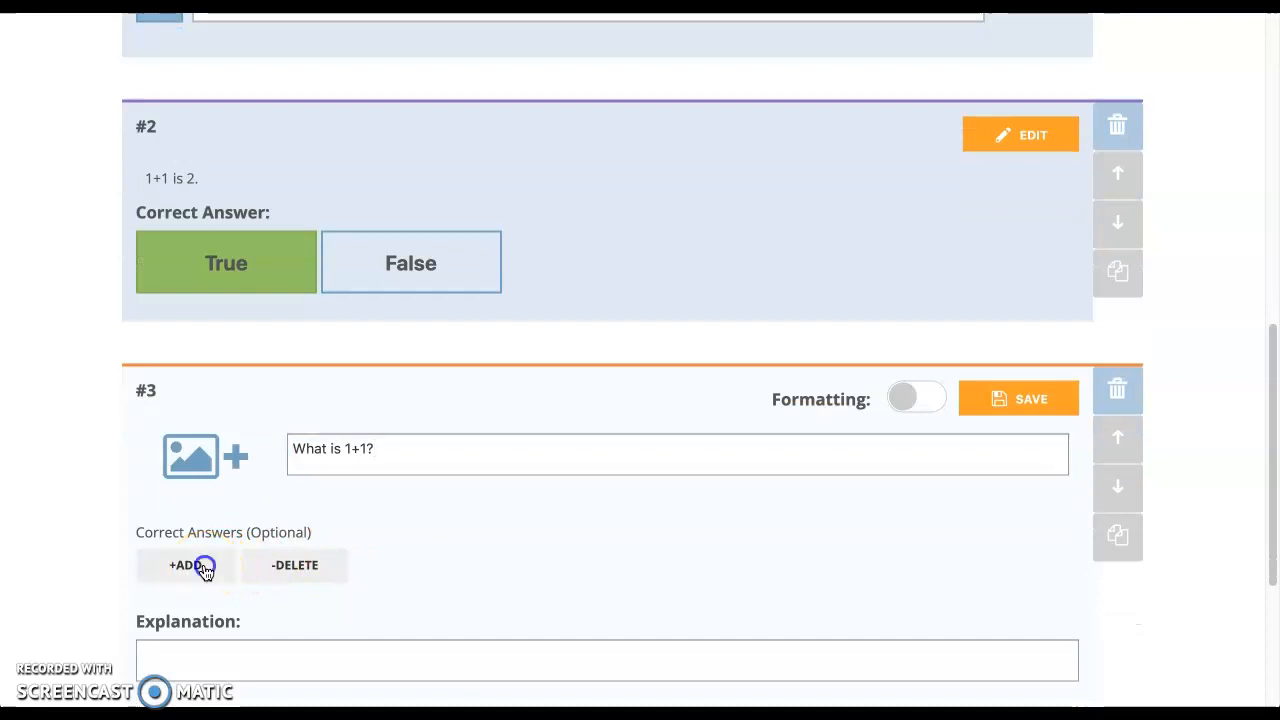
{"action": "left_click", "coordinate": [204, 565]}
{"action": "type", "text": "2"}
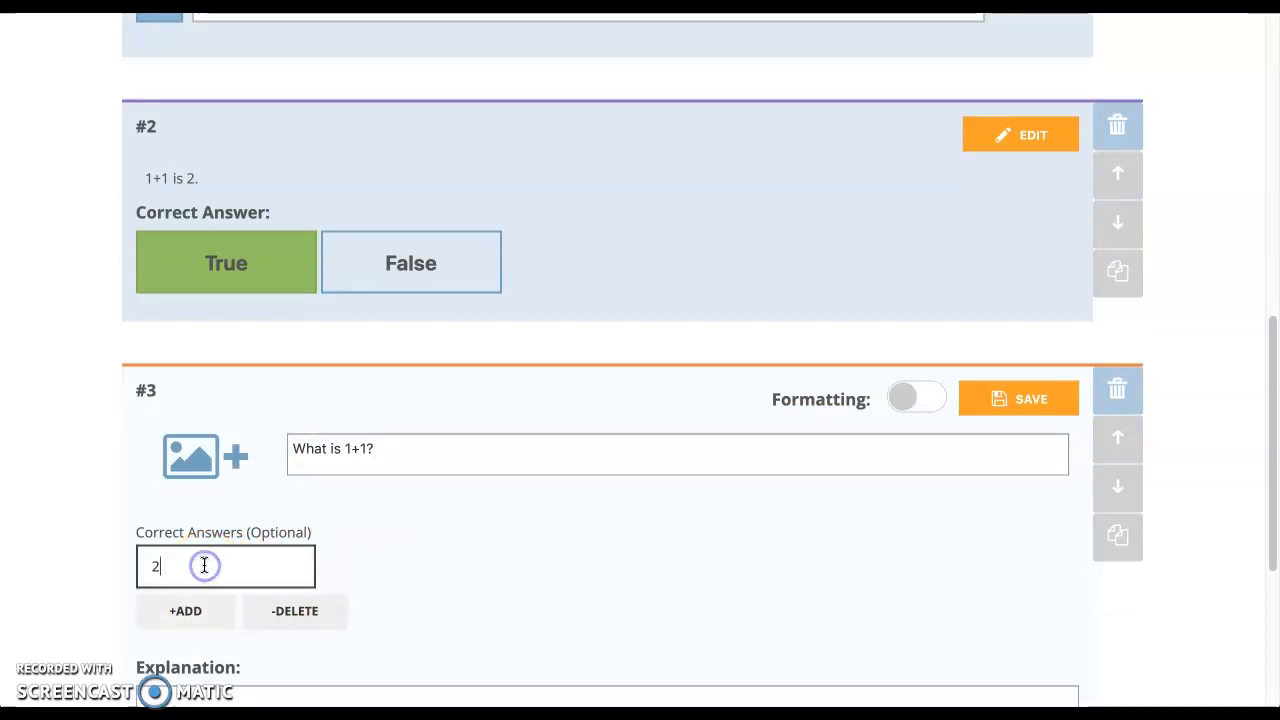
{"action": "scroll", "coordinate": [455, 550], "scroll_direction": "down", "scroll_amount": 1}
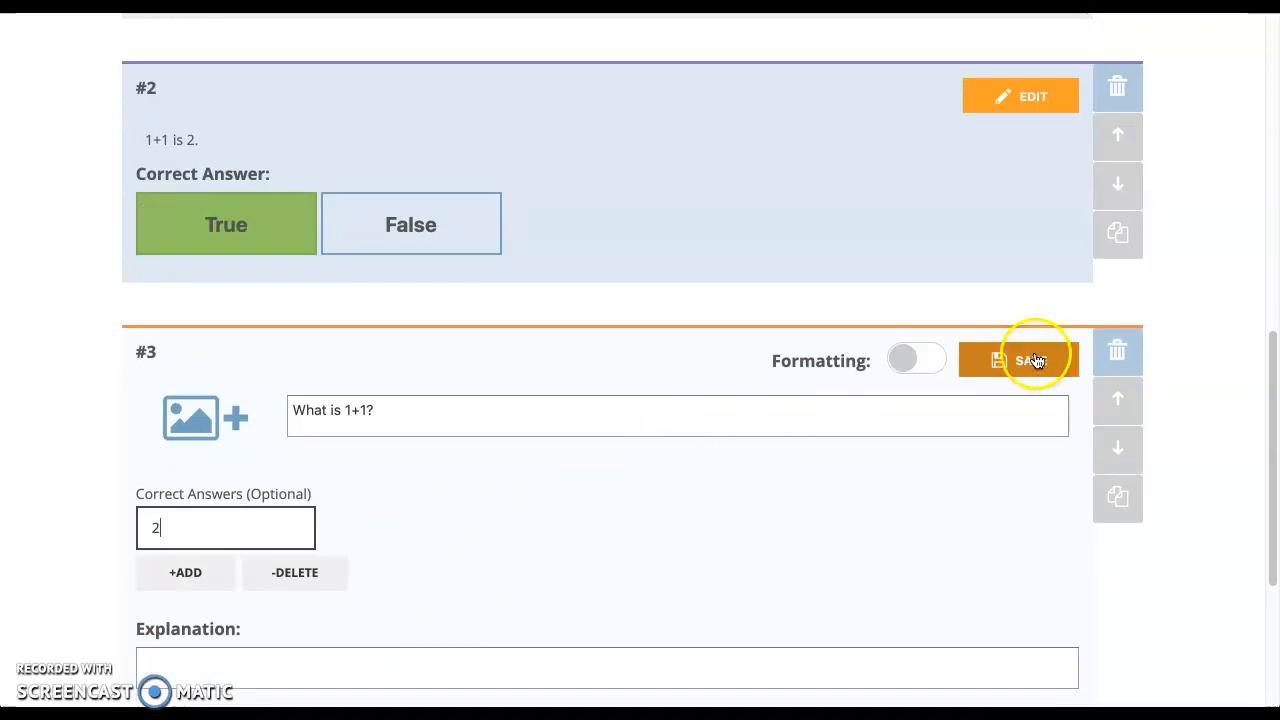
{"action": "left_click", "coordinate": [1035, 364]}
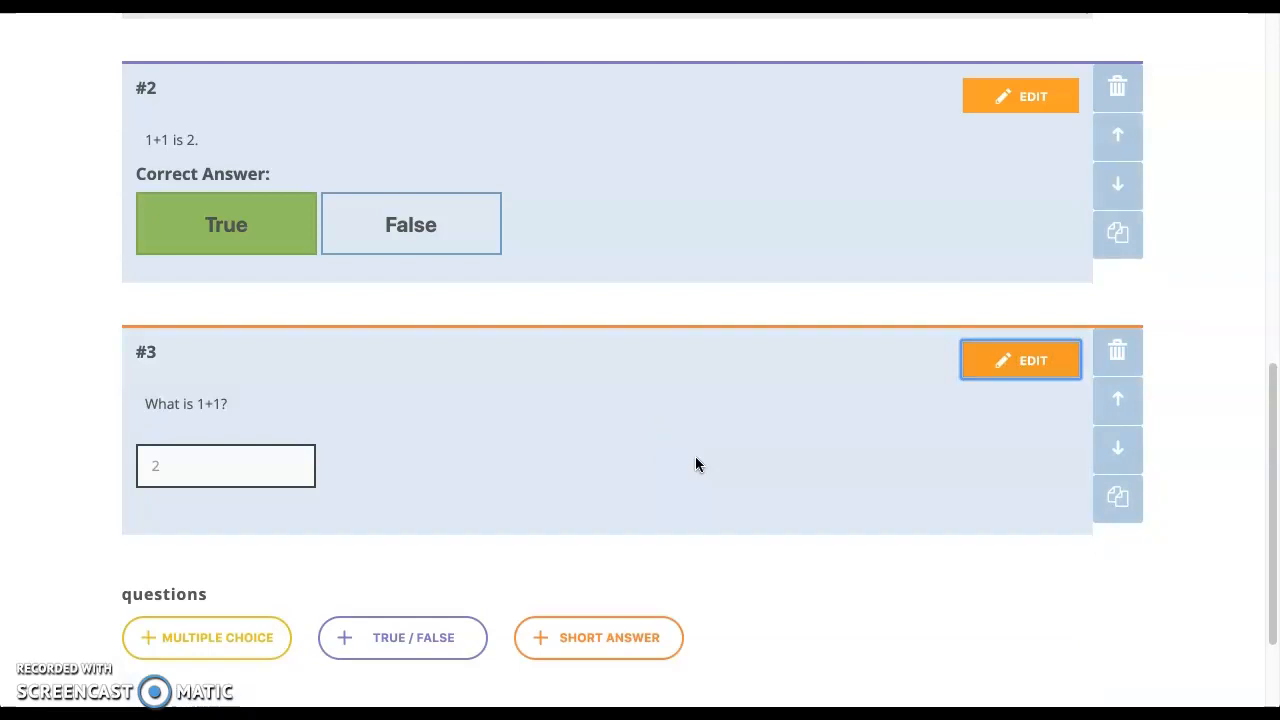
Step: Return to the top of quiz Ex 2 and save and exit the editor
{"action": "left_click", "coordinate": [757, 506]}
{"action": "scroll", "coordinate": [765, 499], "scroll_direction": "up", "scroll_amount": 10}
{"action": "left_click", "coordinate": [1037, 201]}
Step: Save quiz Ex 2, start a Quiz launch, pick Ex 2, and continue to delivery settings
{"action": "left_click", "coordinate": [1071, 207]}
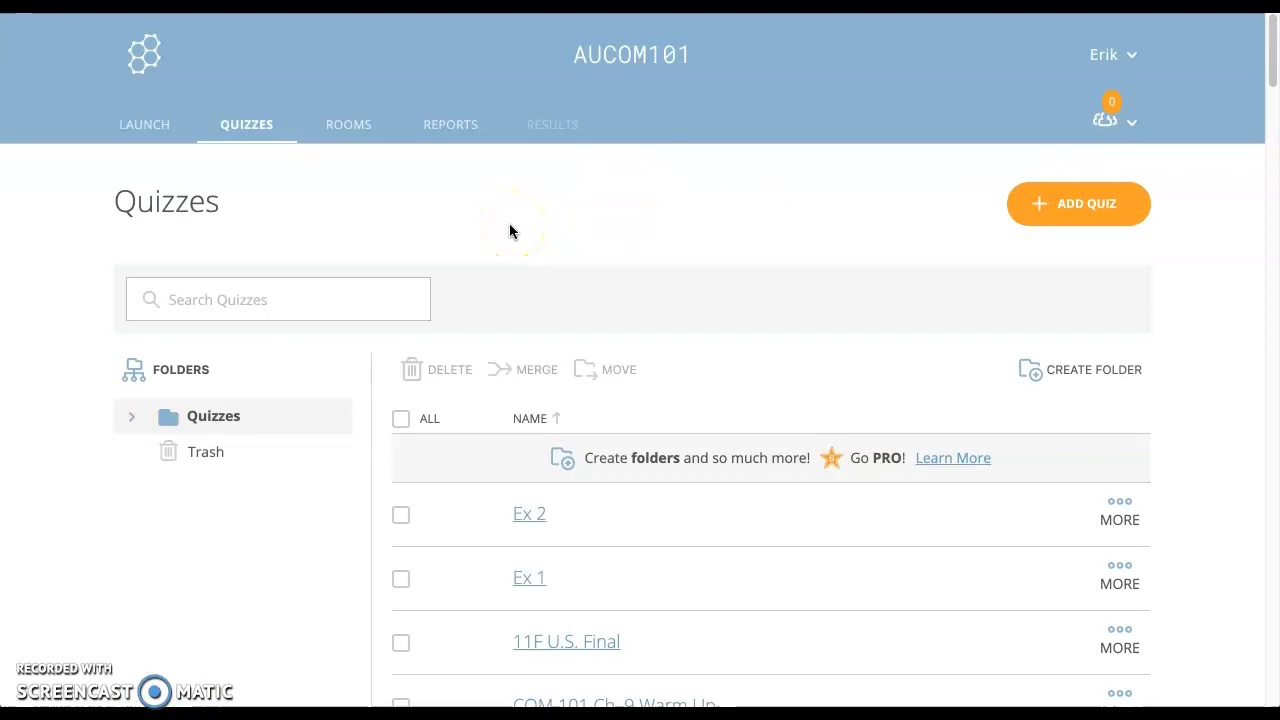
{"action": "left_click", "coordinate": [380, 228]}
{"action": "left_click", "coordinate": [141, 133]}
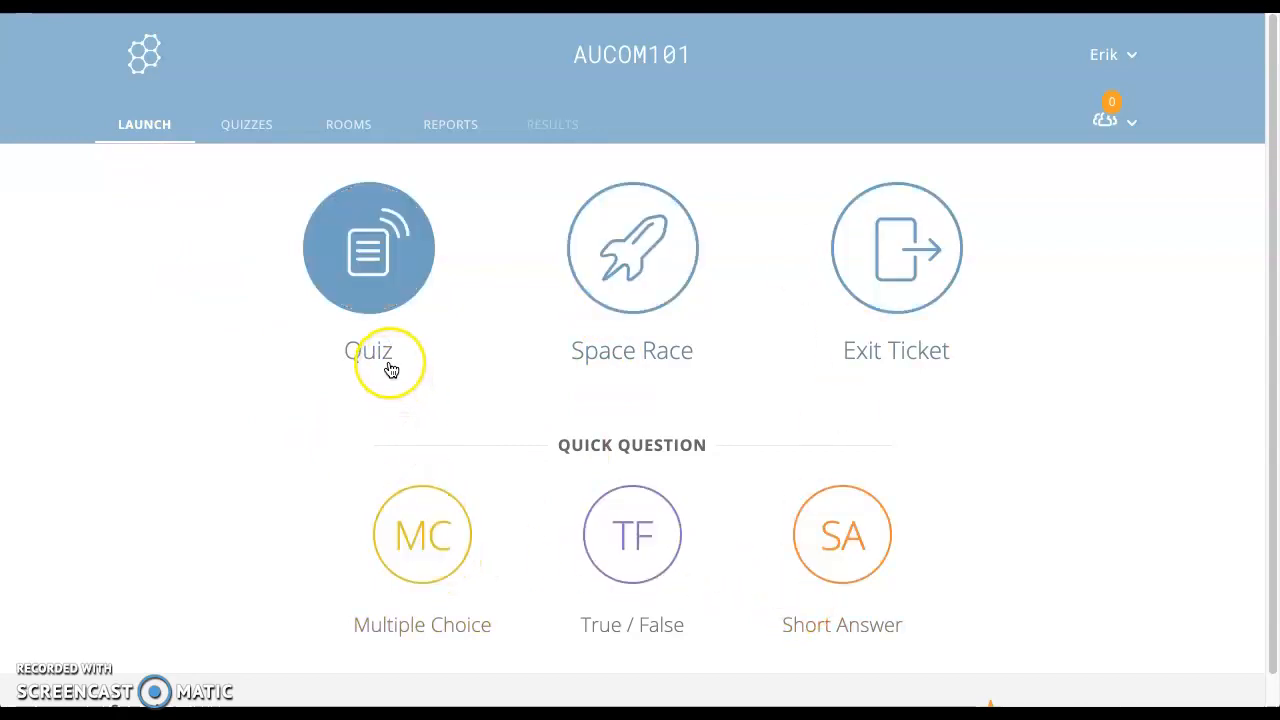
{"action": "left_click", "coordinate": [368, 262]}
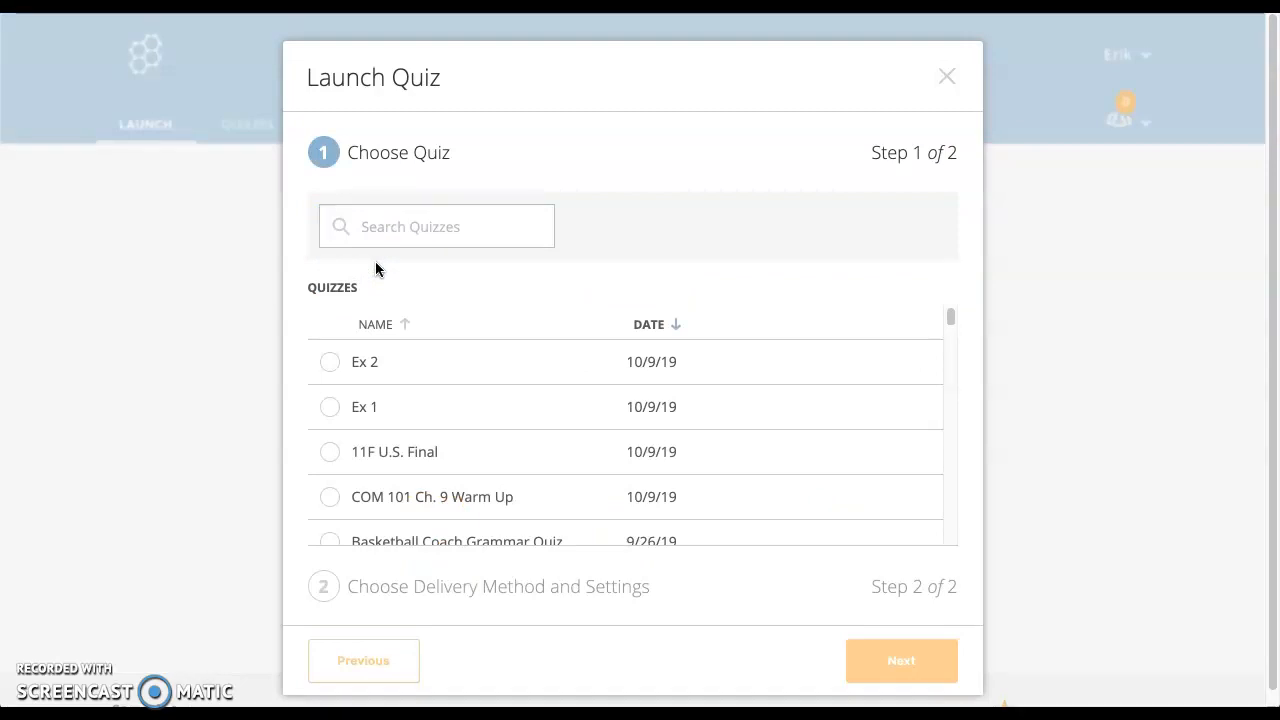
{"action": "left_click", "coordinate": [358, 335]}
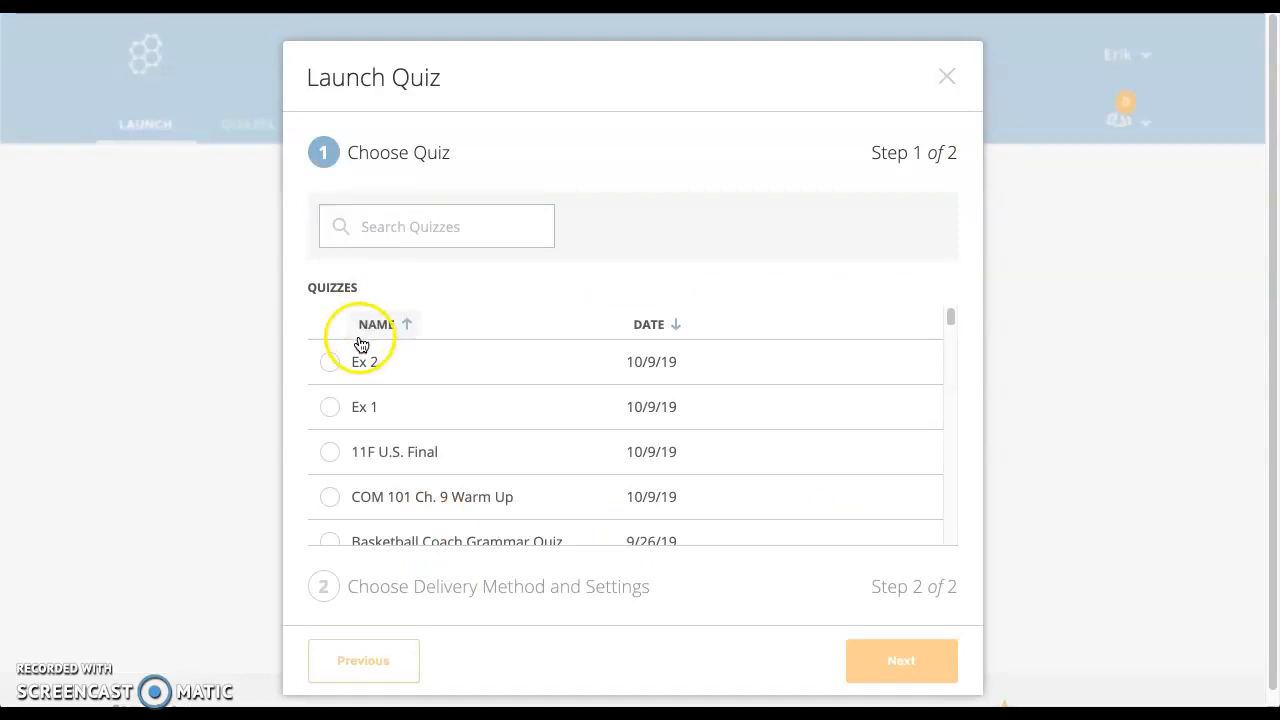
{"action": "left_click", "coordinate": [331, 360]}
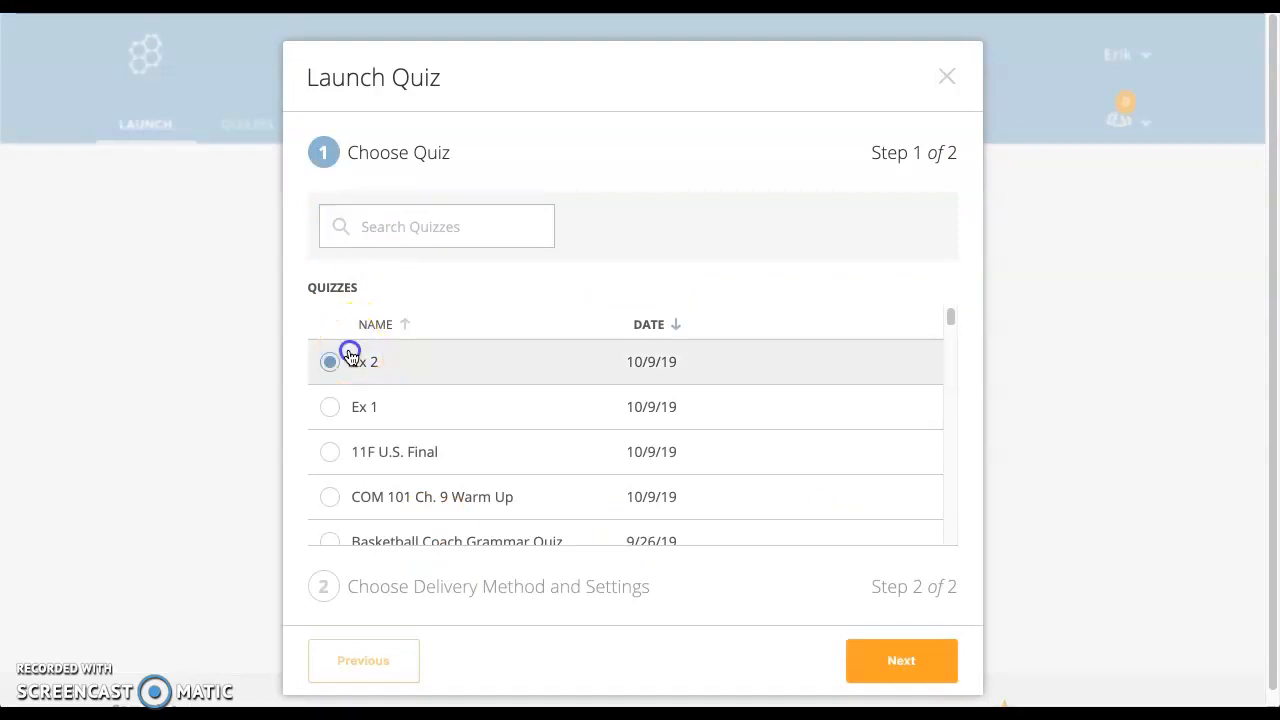
{"action": "left_click", "coordinate": [914, 661]}
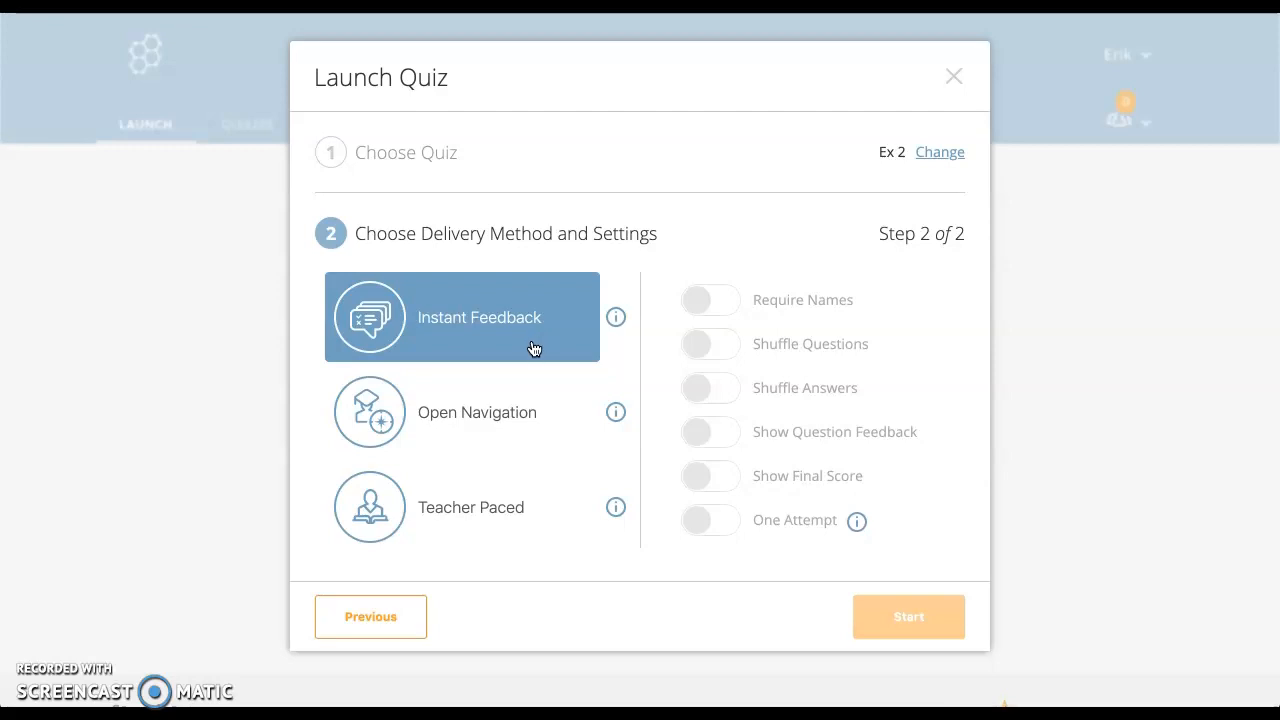
{"action": "left_click", "coordinate": [615, 320]}
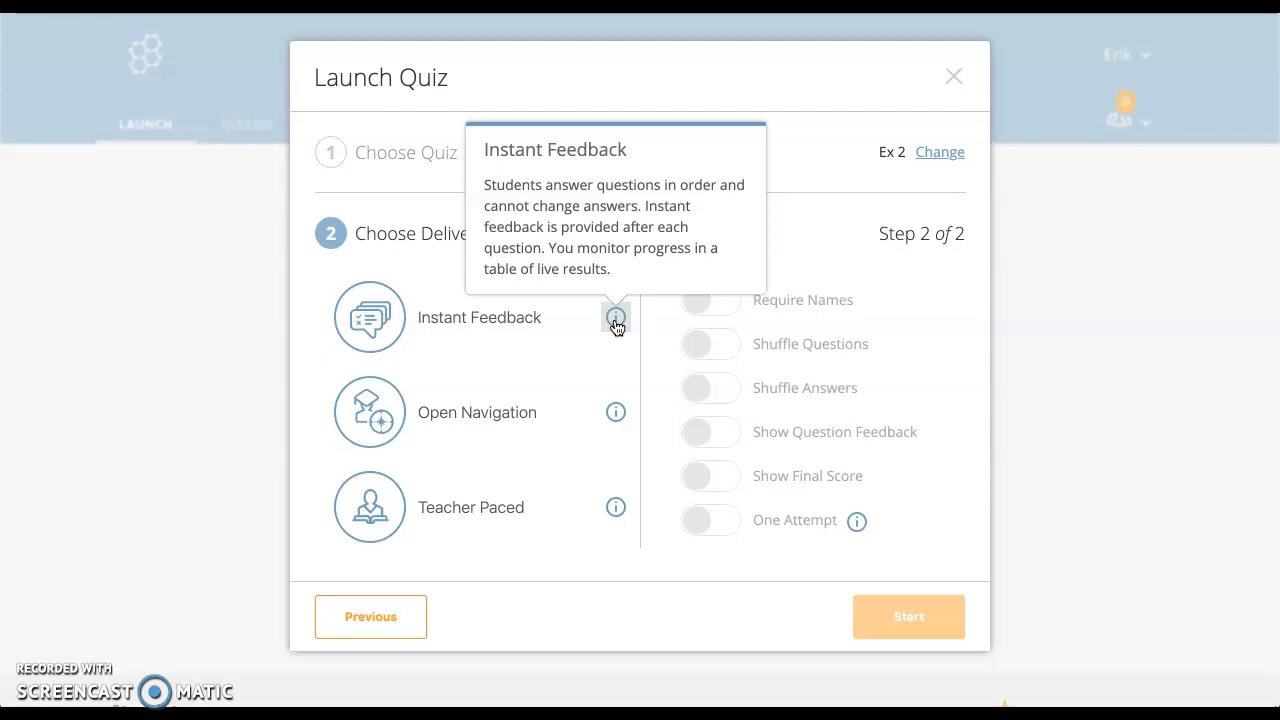
{"action": "left_click", "coordinate": [616, 320]}
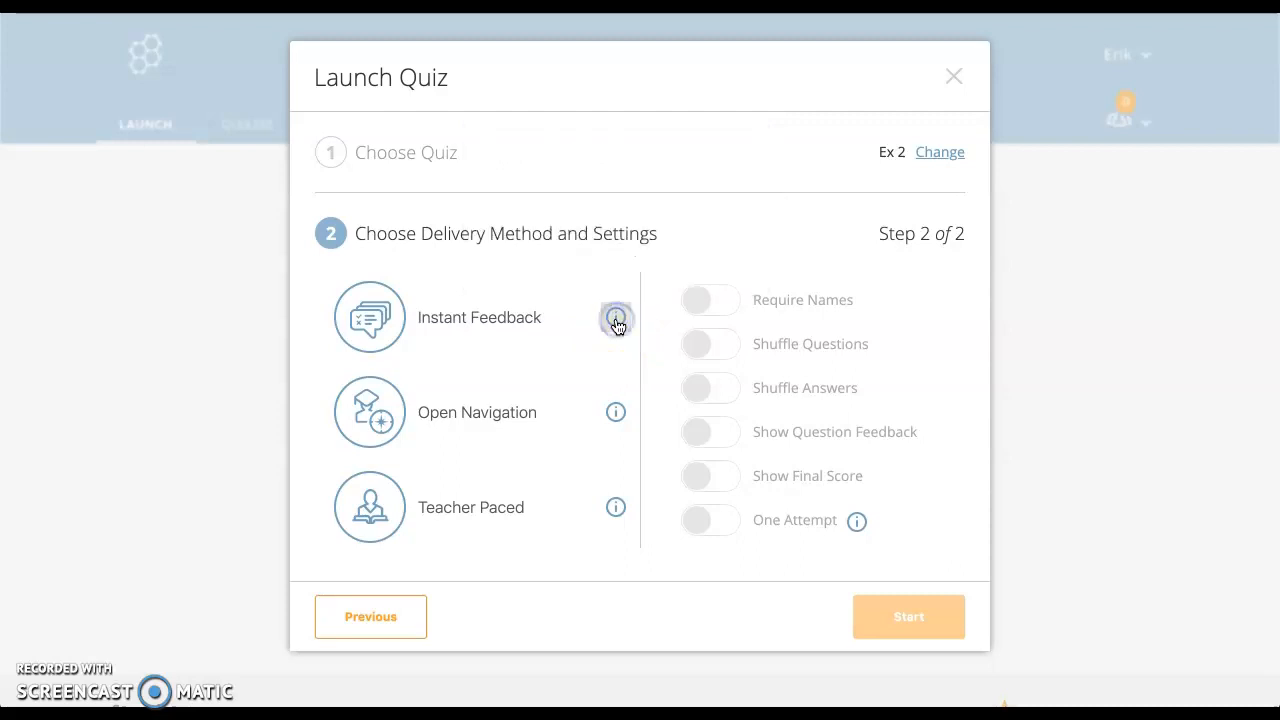
{"action": "left_click", "coordinate": [616, 414]}
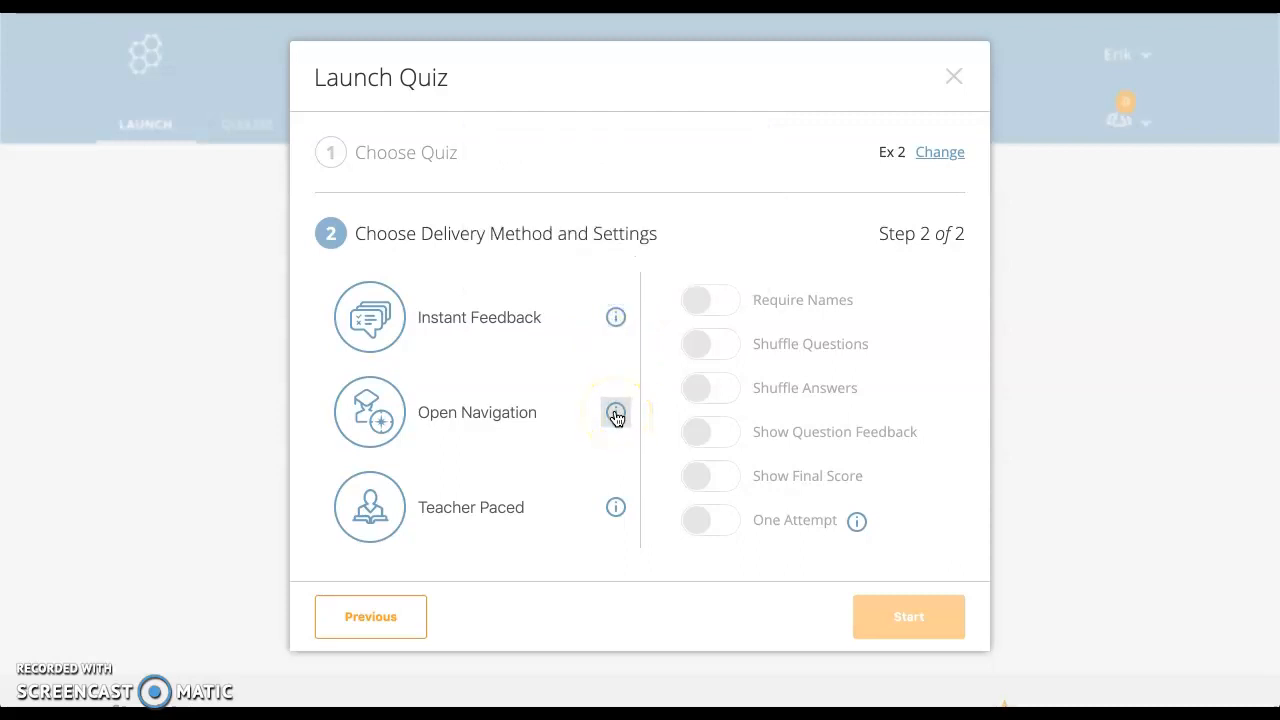
{"action": "left_click", "coordinate": [616, 416]}
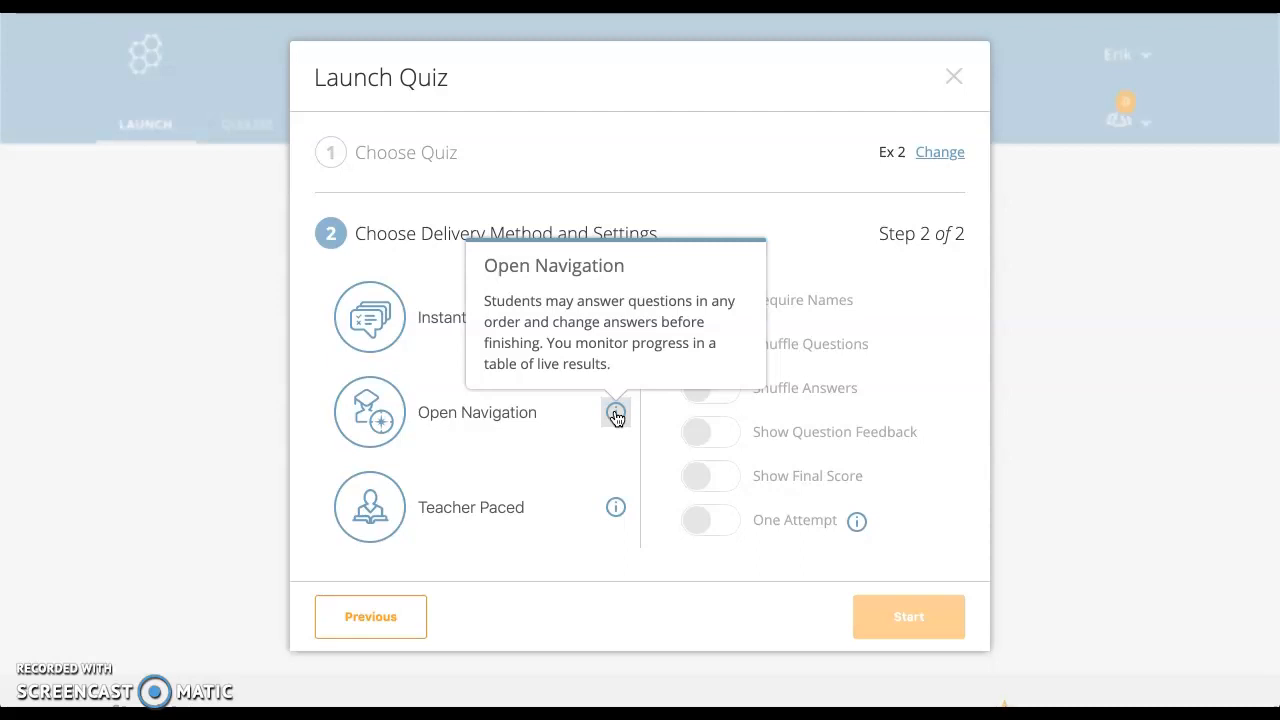
{"action": "left_click", "coordinate": [616, 416]}
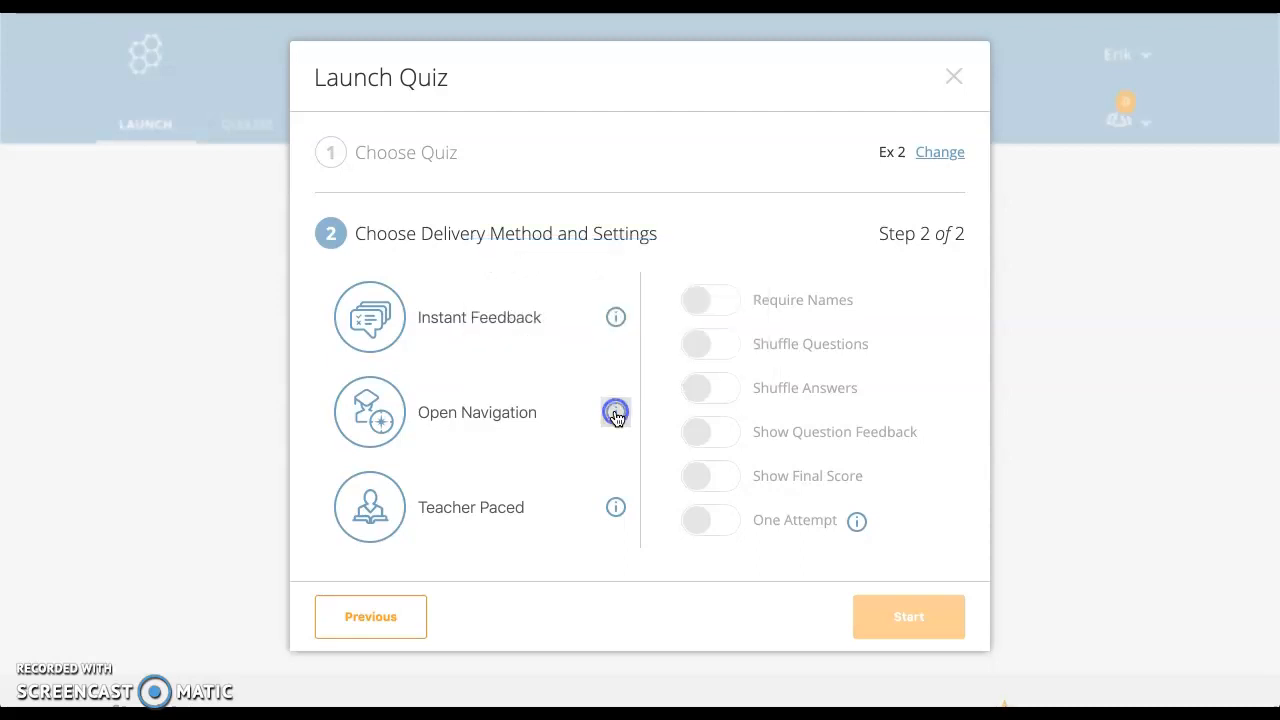
{"action": "left_click", "coordinate": [615, 511]}
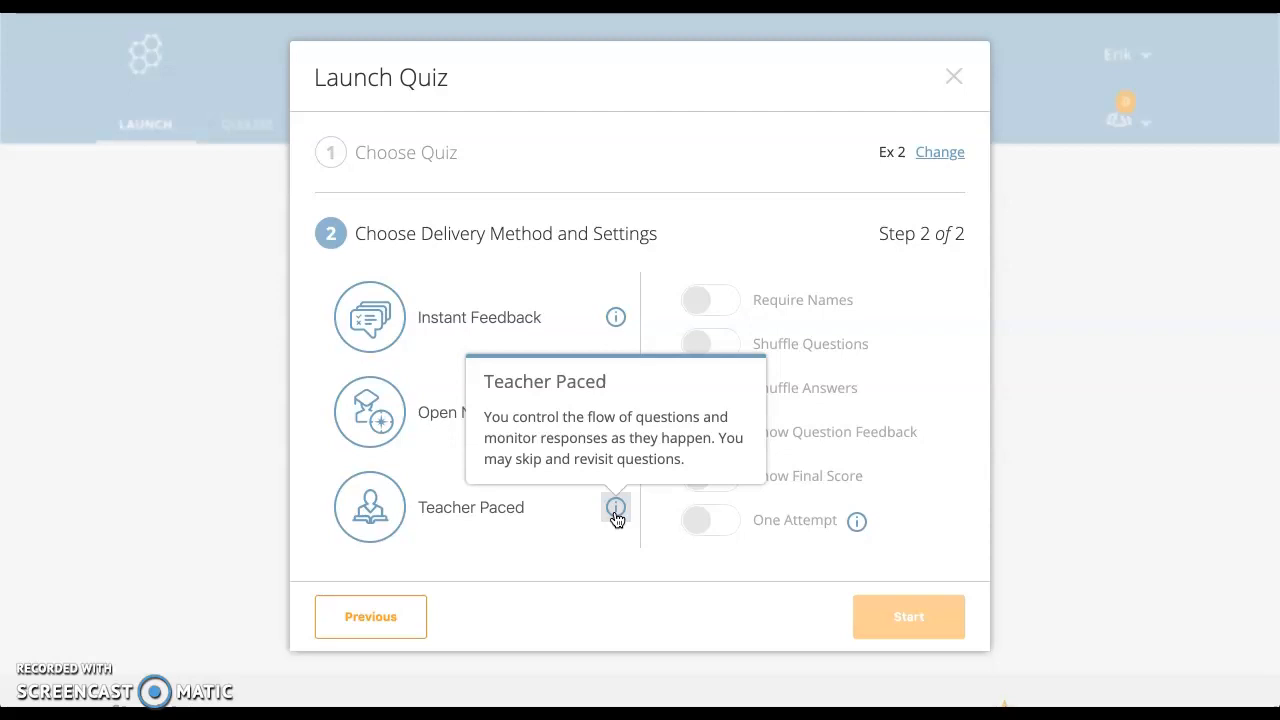
{"action": "left_click", "coordinate": [615, 510]}
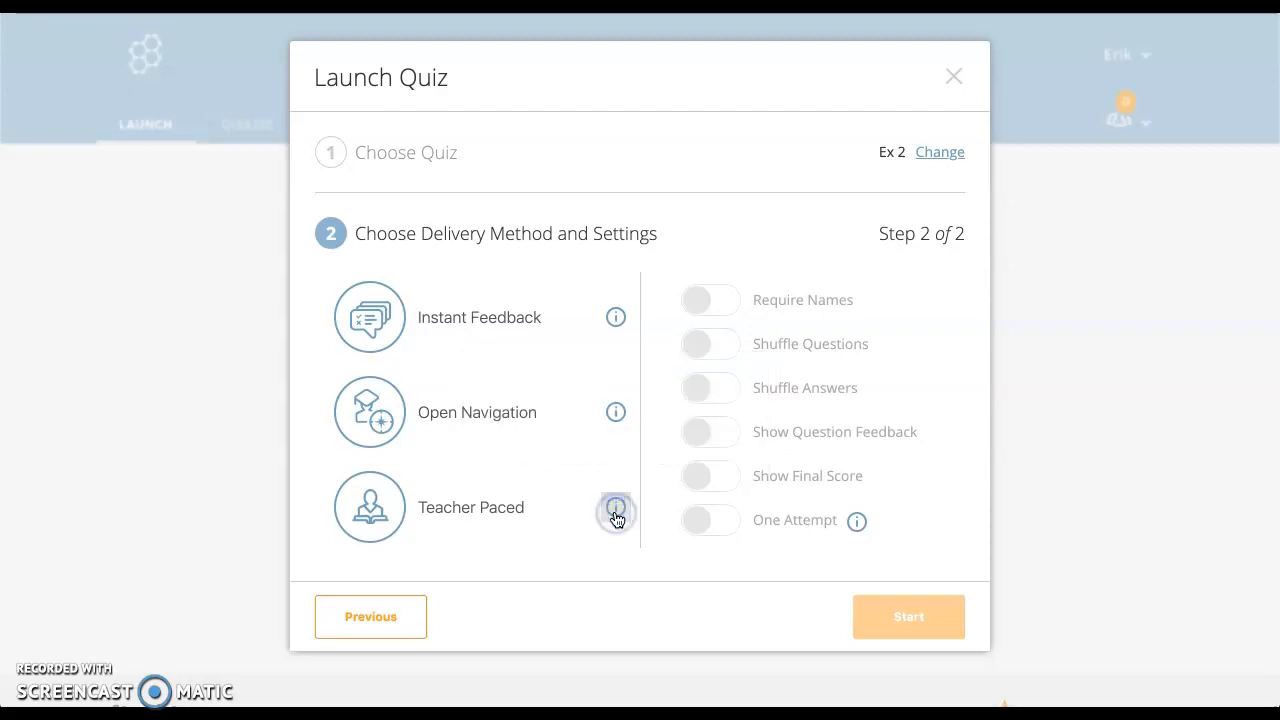
Step: Choose Instant Feedback with Require Names, Shuffle Questions and Shuffle Answers switched on
{"action": "left_click", "coordinate": [535, 338]}
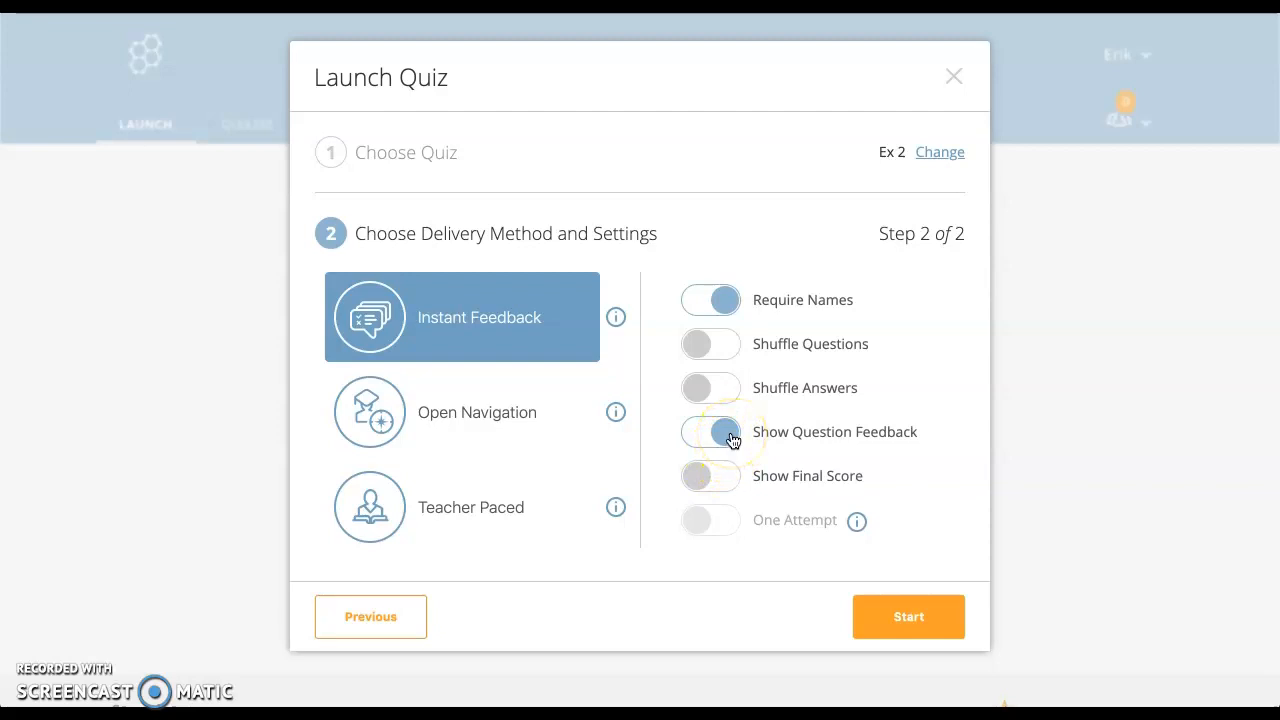
{"action": "left_click", "coordinate": [708, 312]}
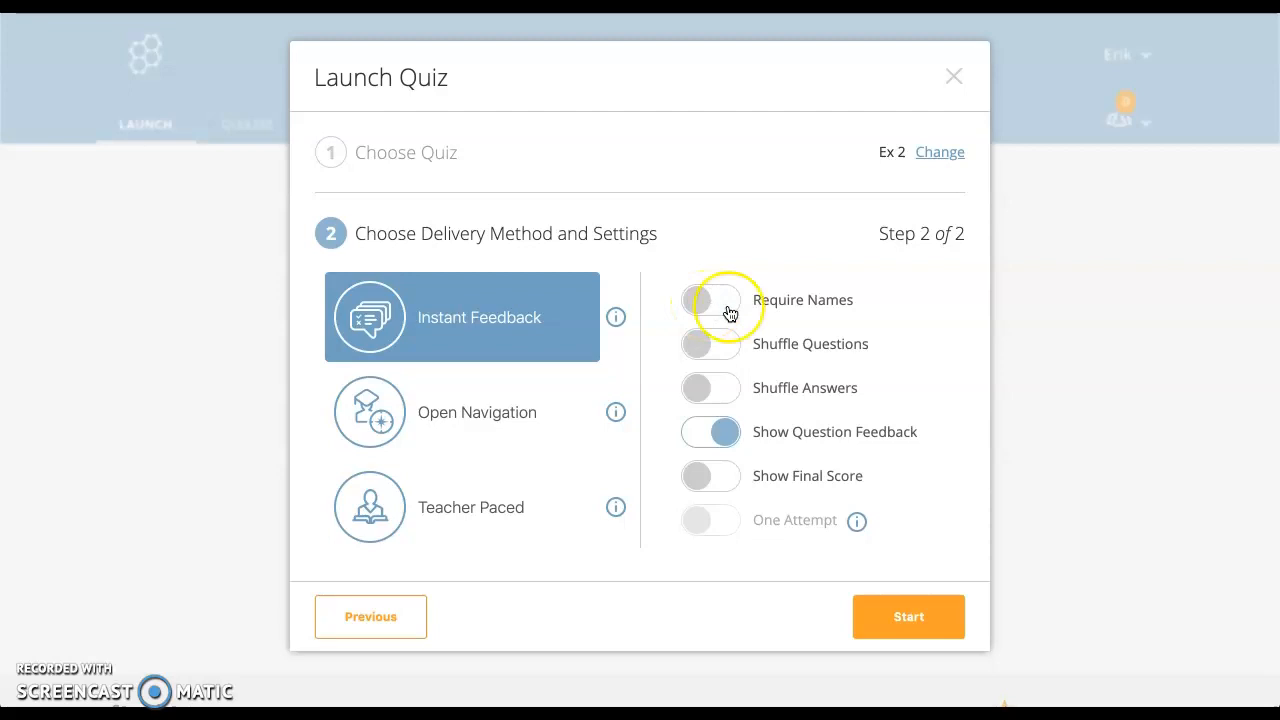
{"action": "left_click", "coordinate": [729, 310]}
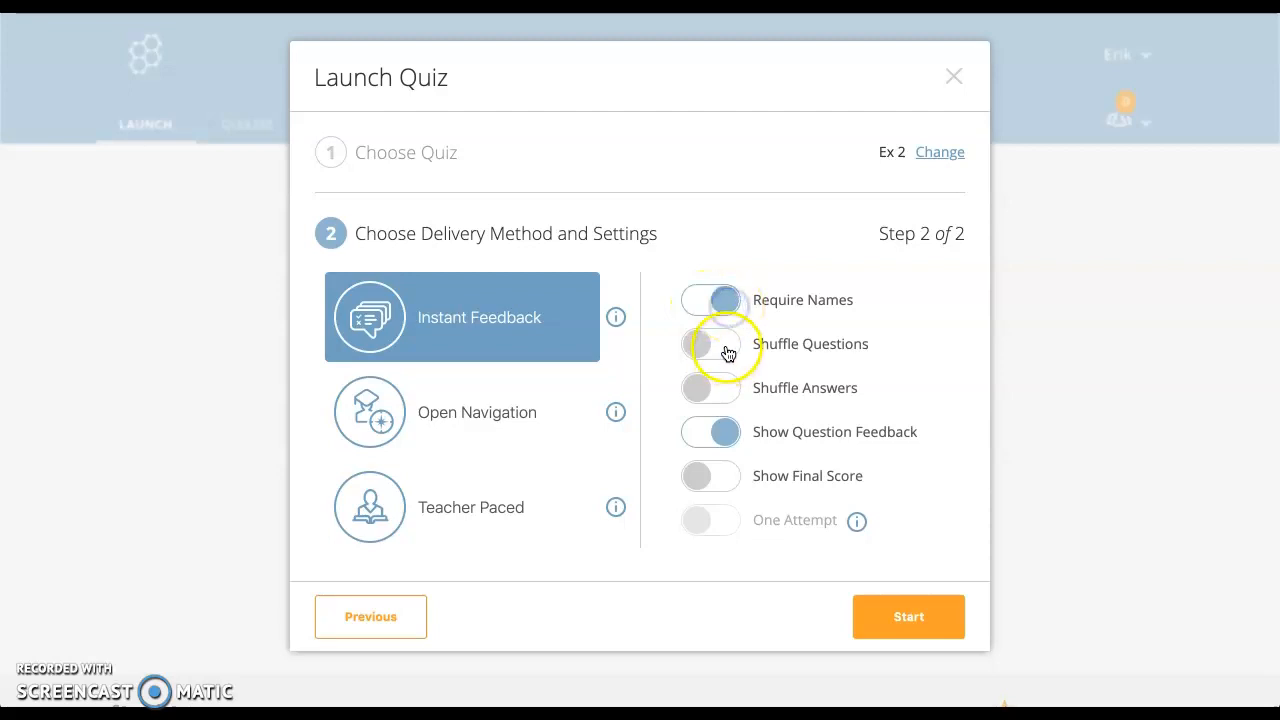
{"action": "left_click", "coordinate": [727, 350]}
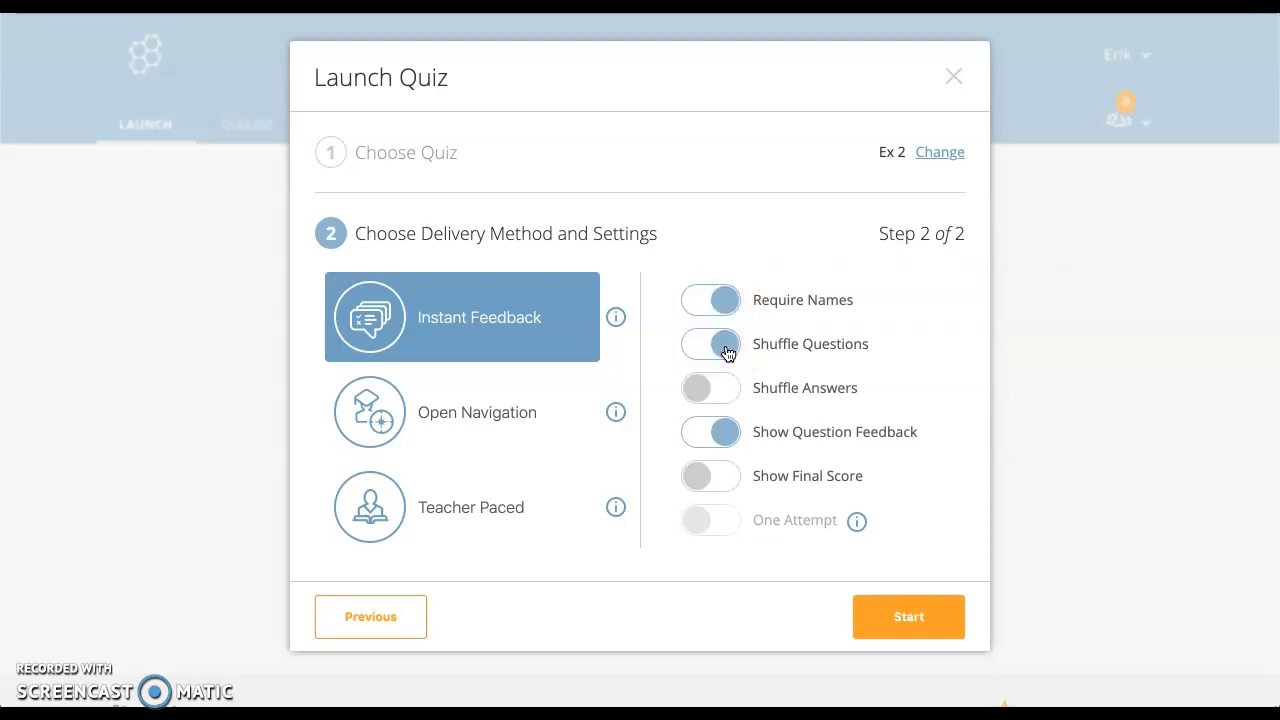
{"action": "left_click", "coordinate": [726, 393]}
Step: Turn off Show Question Feedback, turn on Show Final Score, and start the Ex 2 quiz
{"action": "left_click", "coordinate": [727, 440]}
{"action": "left_click", "coordinate": [730, 438]}
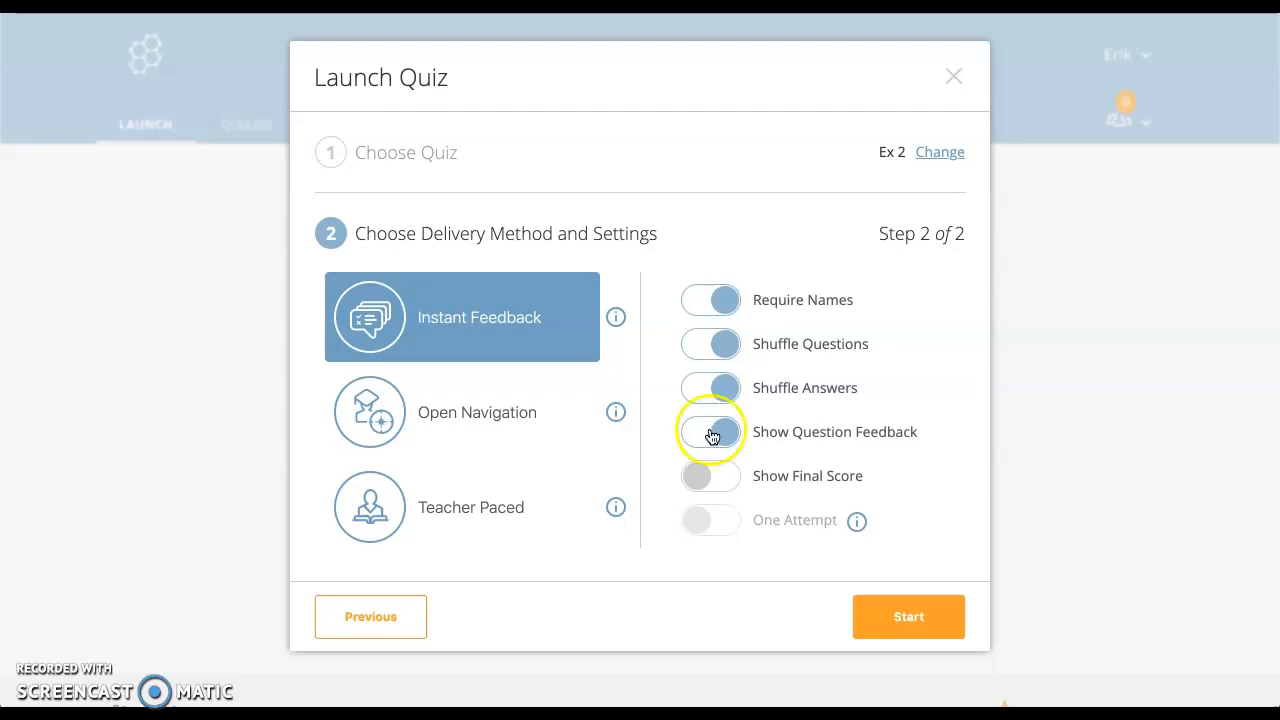
{"action": "left_click", "coordinate": [730, 480]}
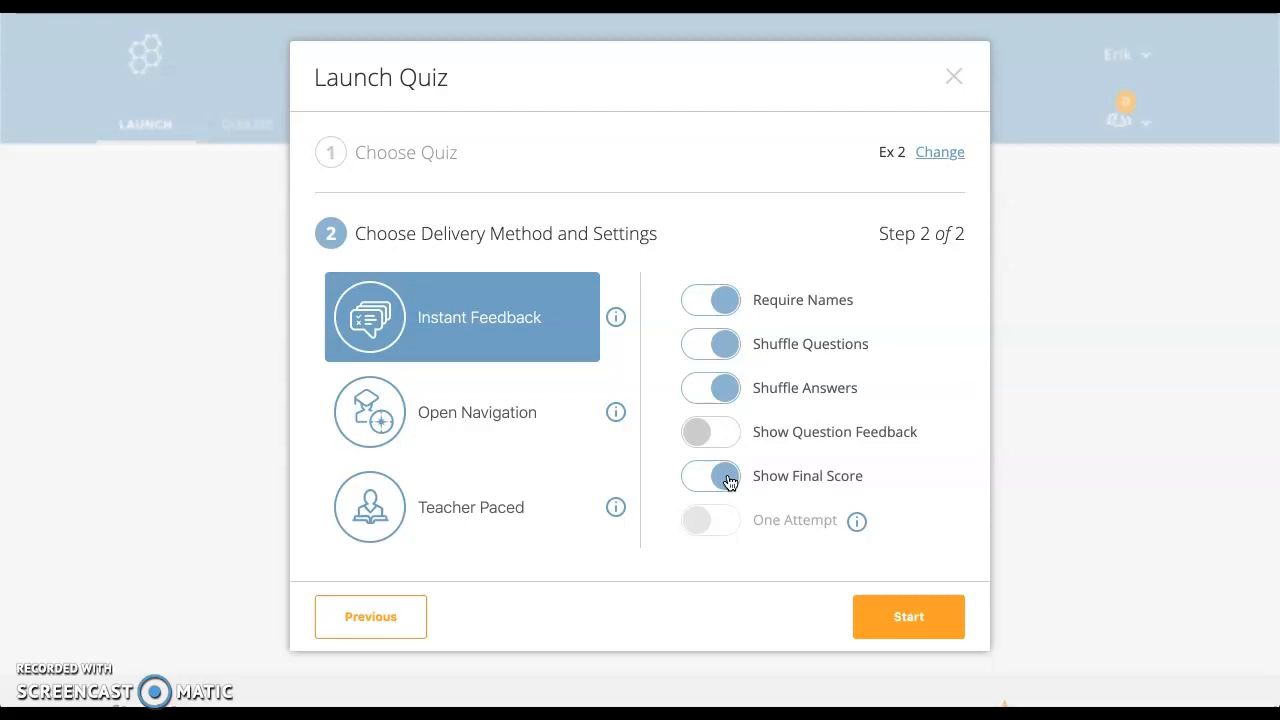
{"action": "left_click", "coordinate": [737, 350]}
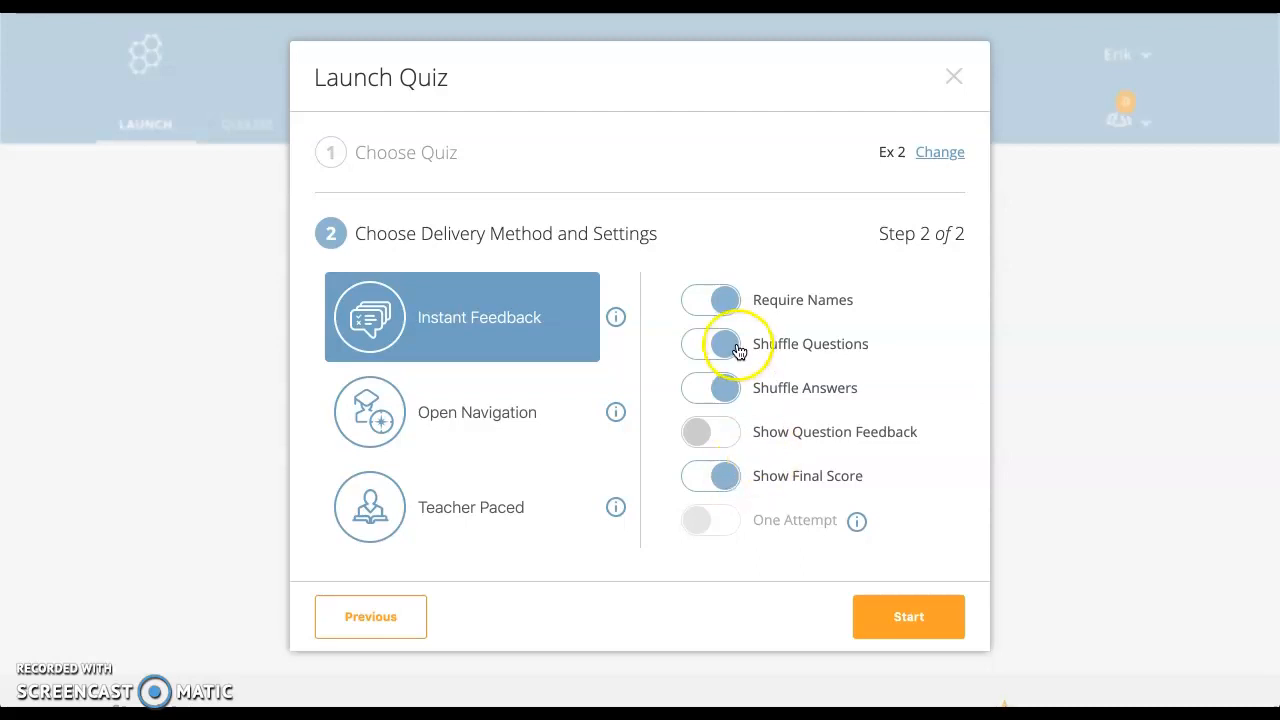
{"action": "left_click", "coordinate": [925, 627]}
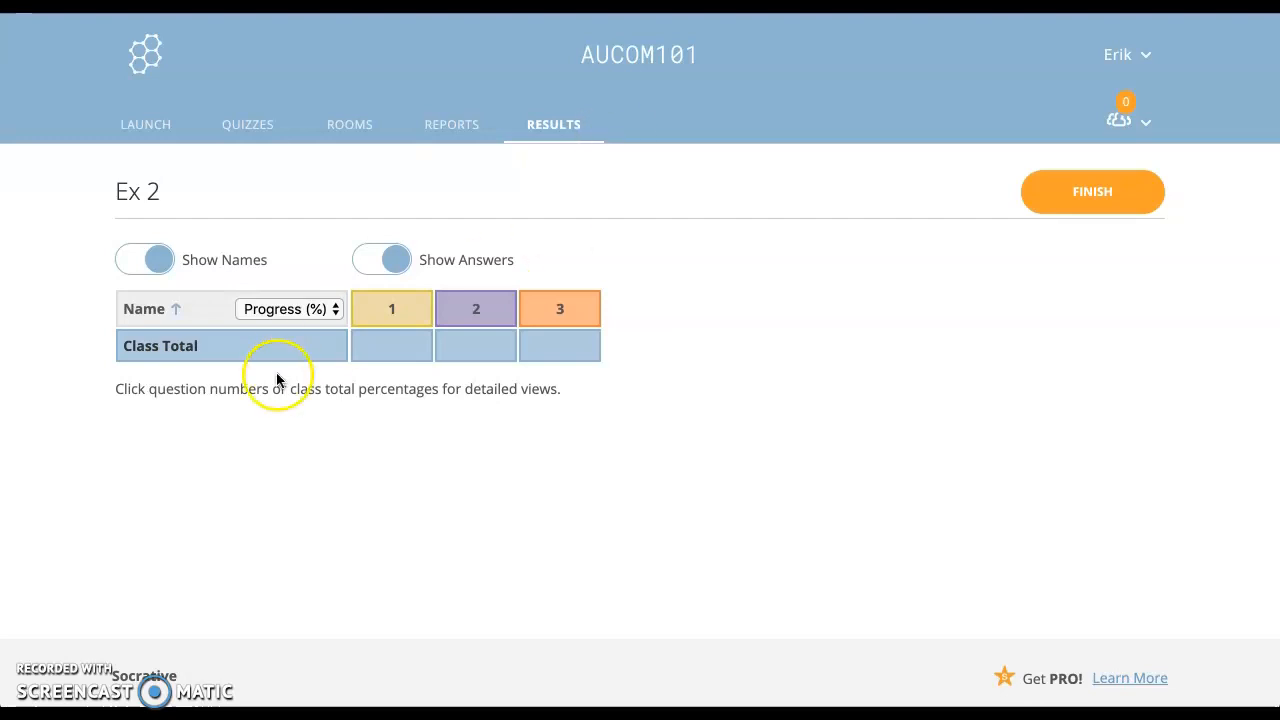
Step: Turn Show Names and Show Answers off and back on in the Ex 2 results table
{"action": "left_click", "coordinate": [136, 268]}
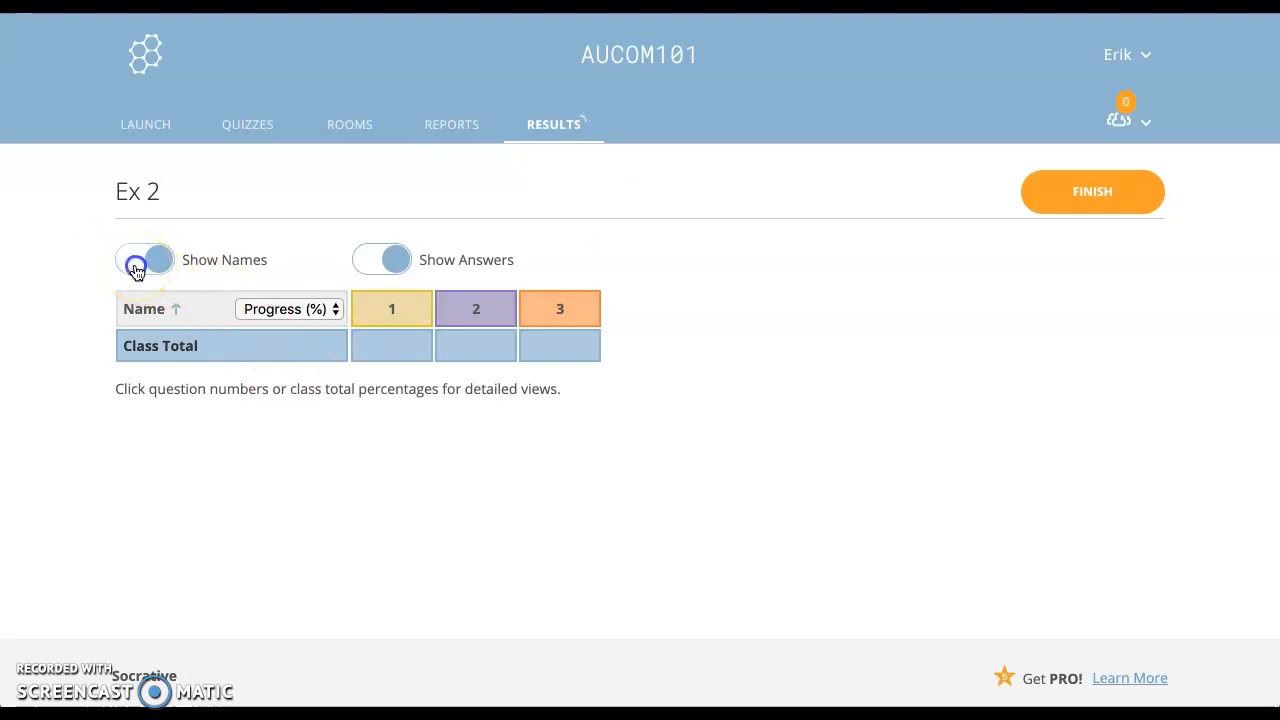
{"action": "left_click", "coordinate": [155, 263]}
{"action": "left_click", "coordinate": [371, 263]}
{"action": "left_click", "coordinate": [392, 268]}
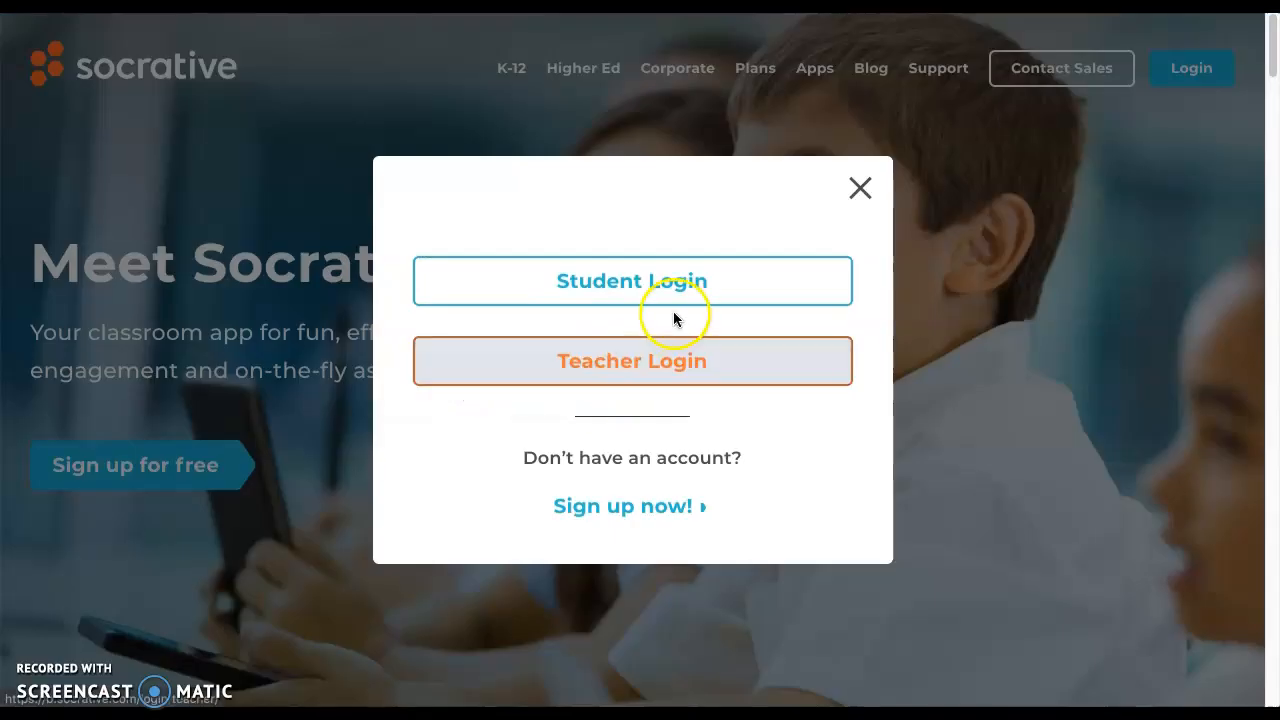
{"action": "left_click", "coordinate": [679, 289]}
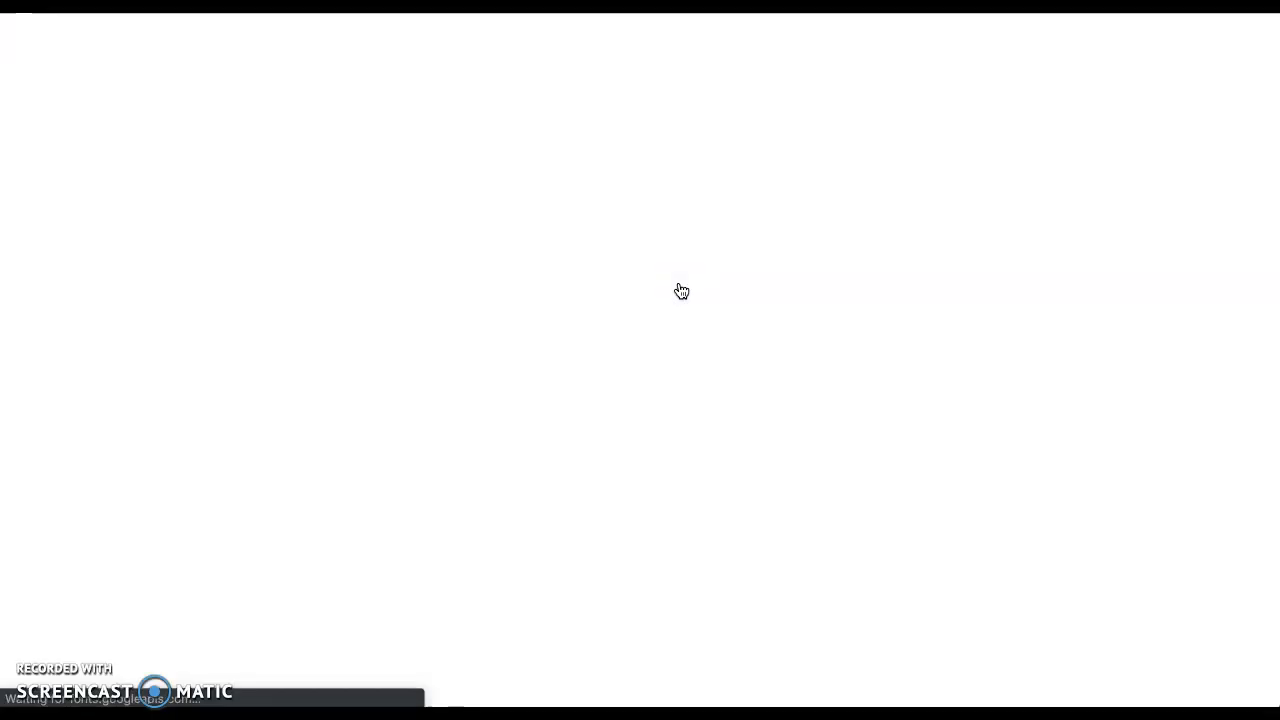
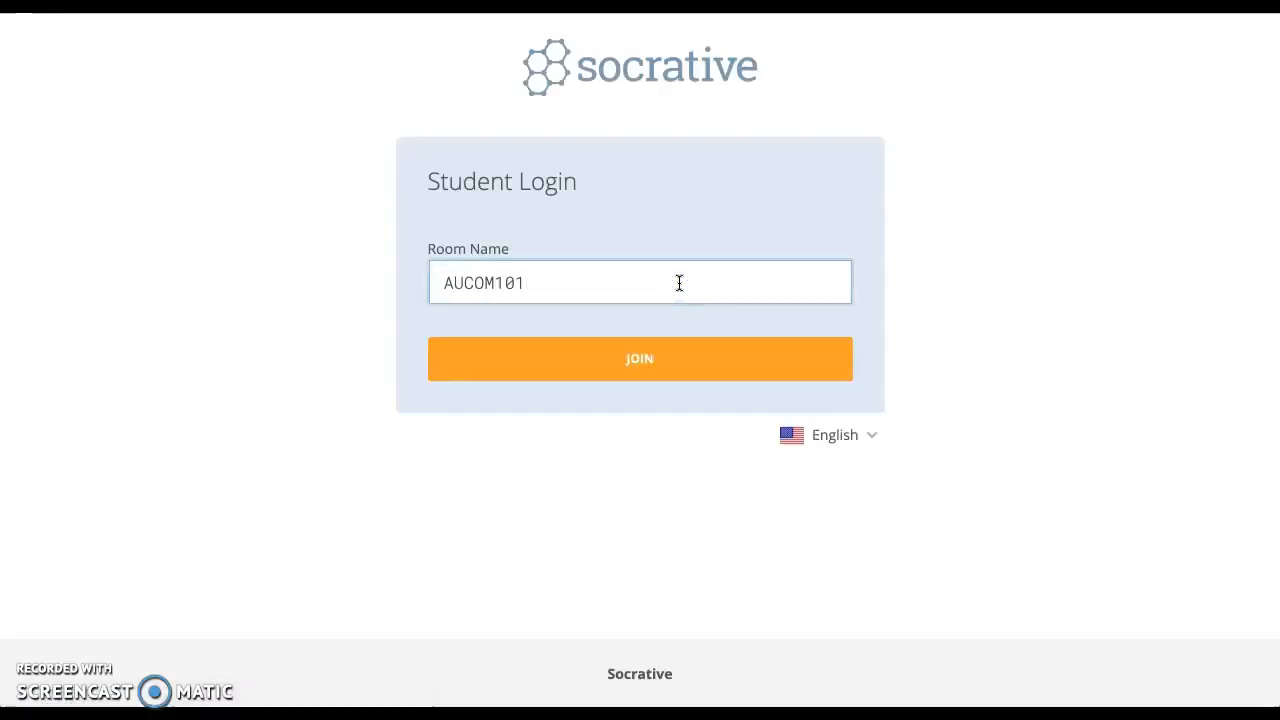
{"action": "left_click", "coordinate": [686, 360]}
{"action": "left_click", "coordinate": [640, 273]}
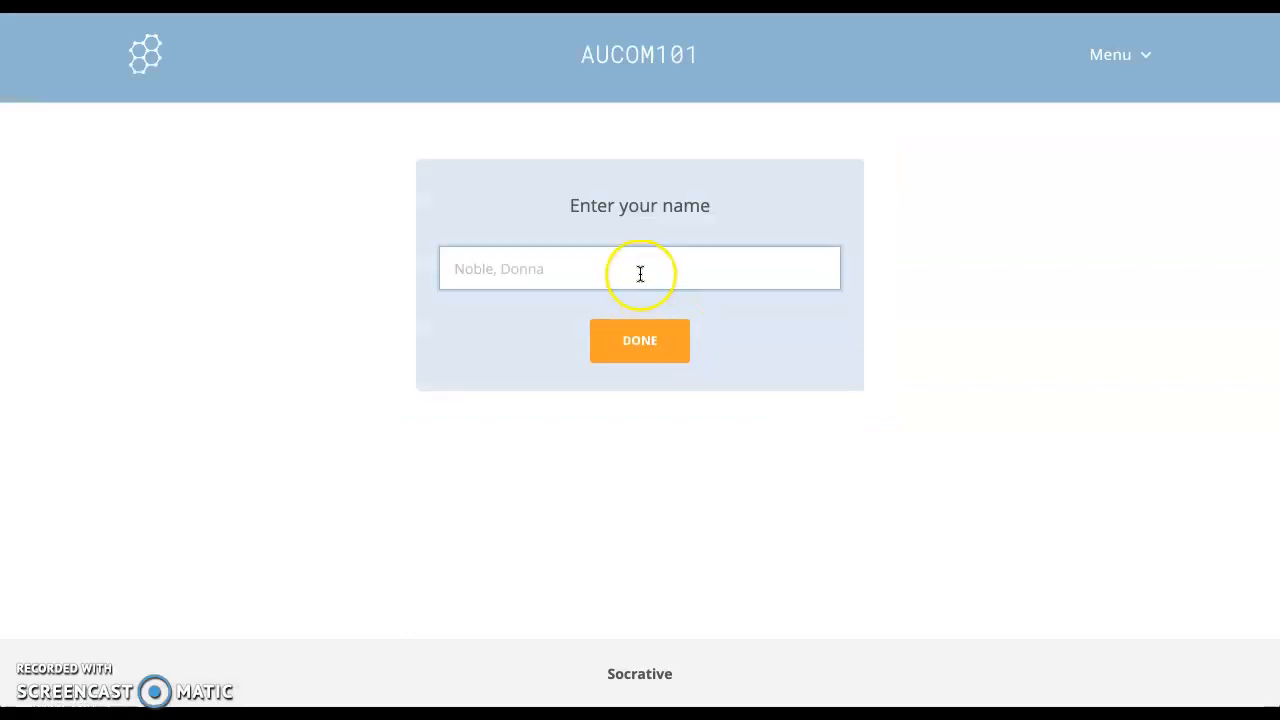
{"action": "type", "text": "EK"}
{"action": "left_click", "coordinate": [648, 337]}
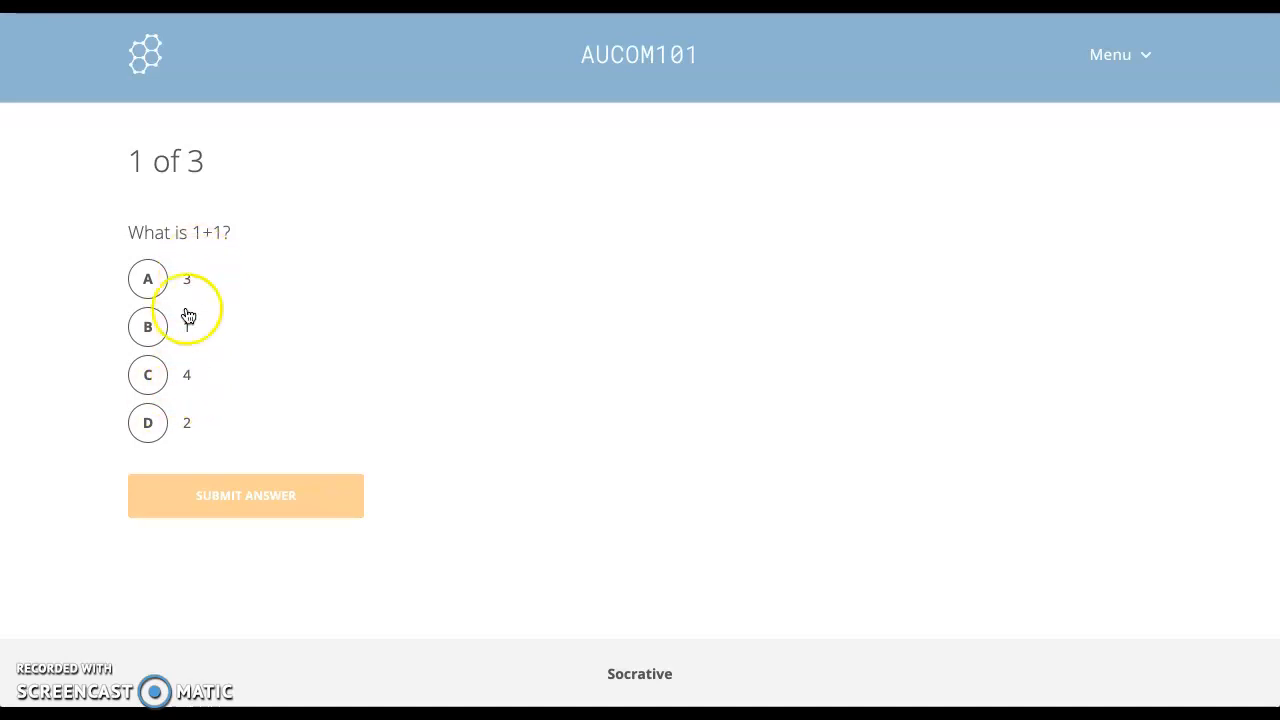
Step: Submit answers B, True and 2 to the three questions, then dismiss the 3/3 summary
{"action": "left_click", "coordinate": [161, 421]}
{"action": "left_click", "coordinate": [238, 487]}
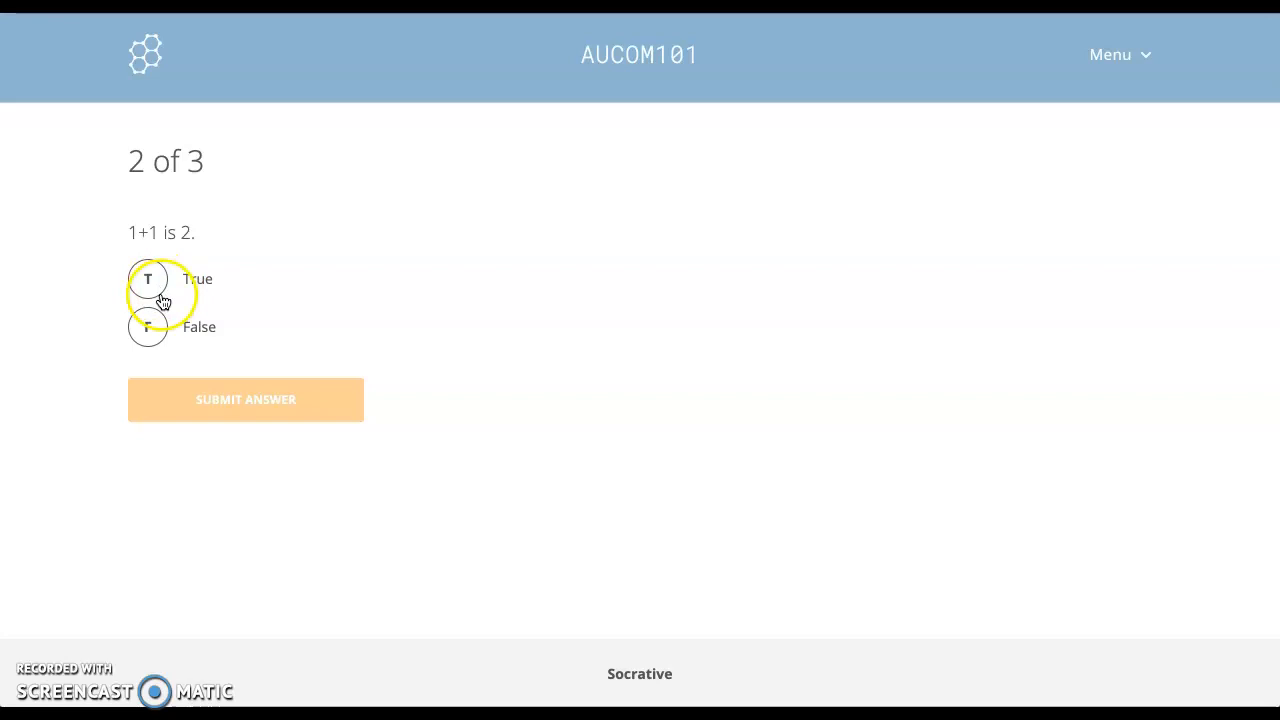
{"action": "left_click", "coordinate": [160, 289]}
{"action": "left_click", "coordinate": [271, 390]}
{"action": "left_click", "coordinate": [289, 296]}
{"action": "type", "text": "2"}
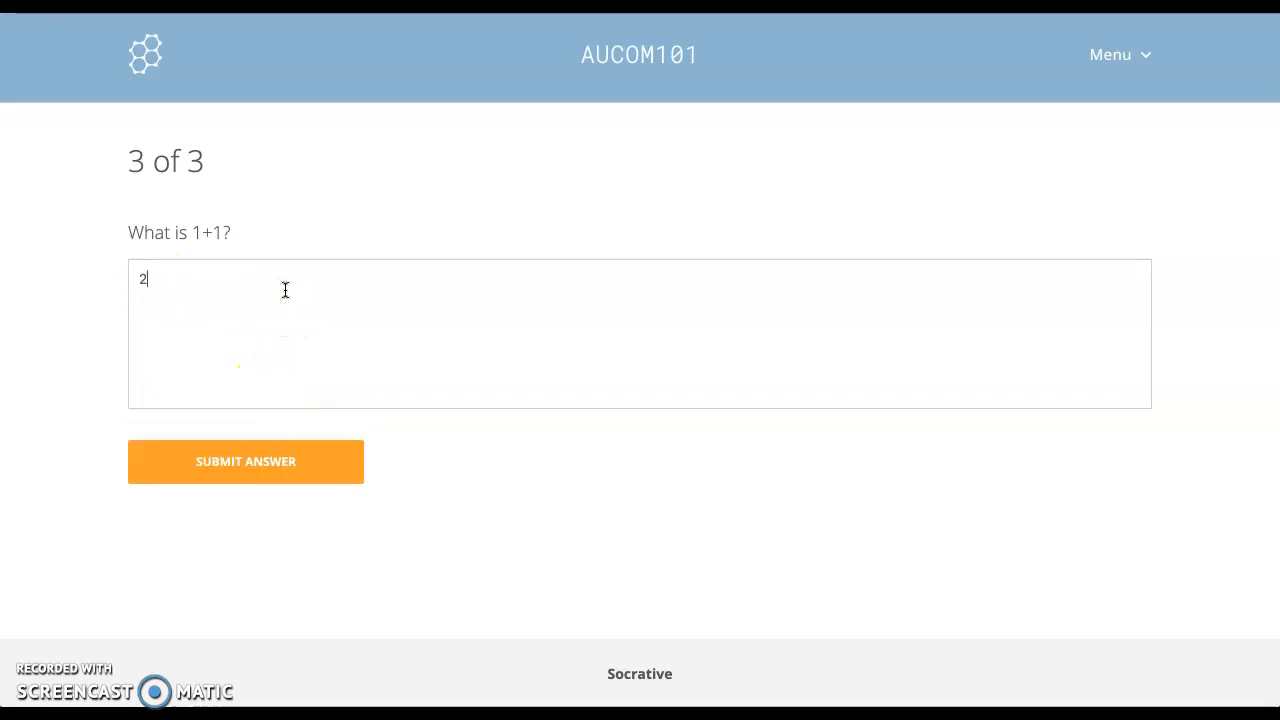
{"action": "left_click", "coordinate": [257, 458]}
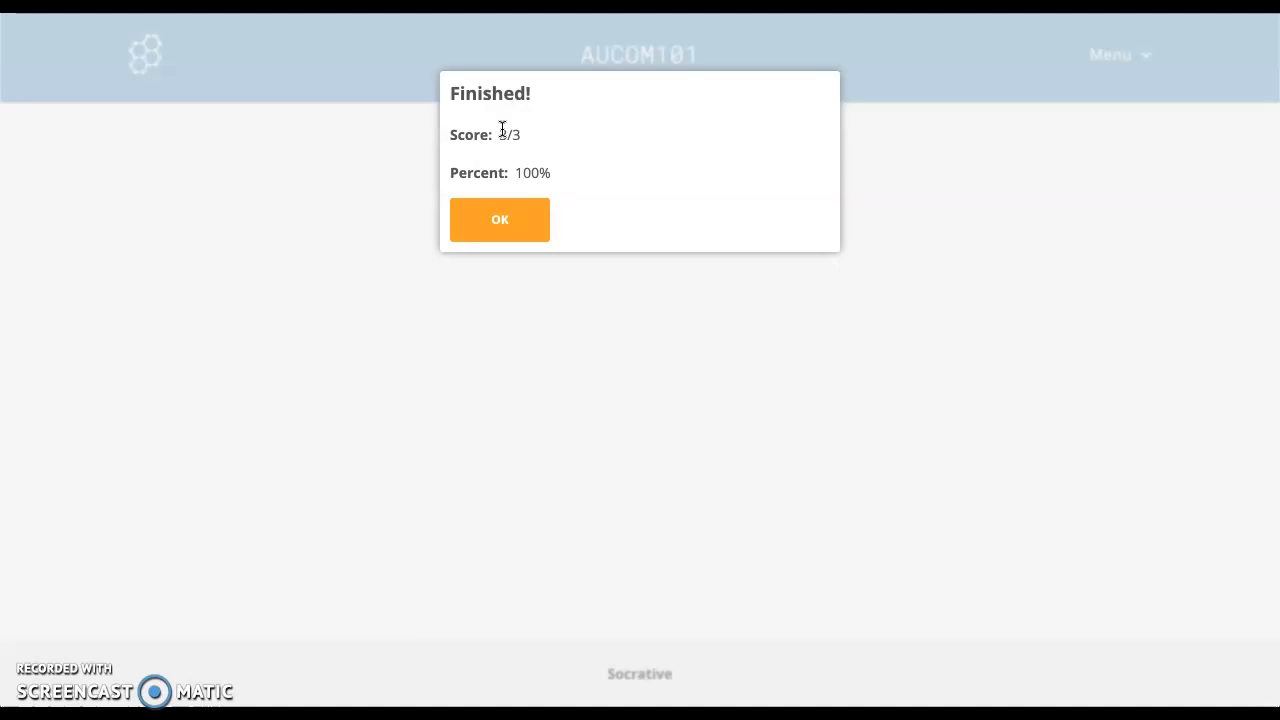
{"action": "left_click", "coordinate": [507, 233]}
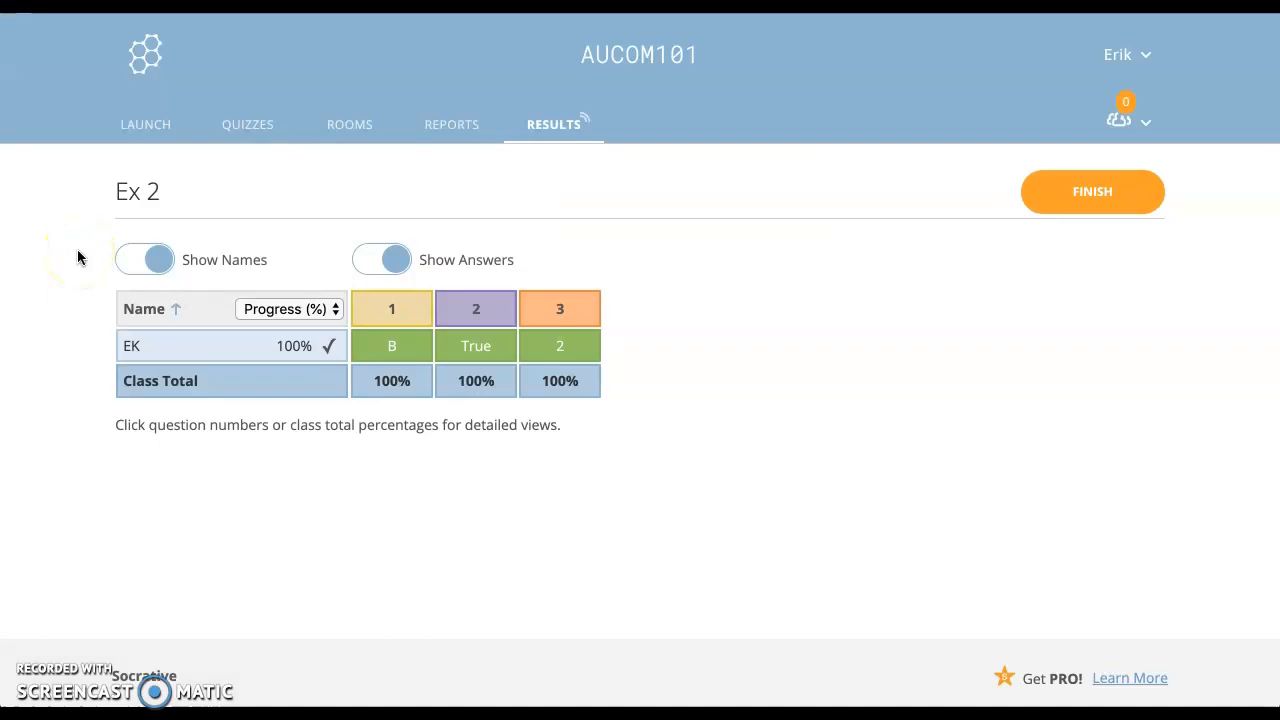
Step: Change the student score column from Progress (%) to Score (%), then to Score (#), showing 3
{"action": "left_click", "coordinate": [330, 310]}
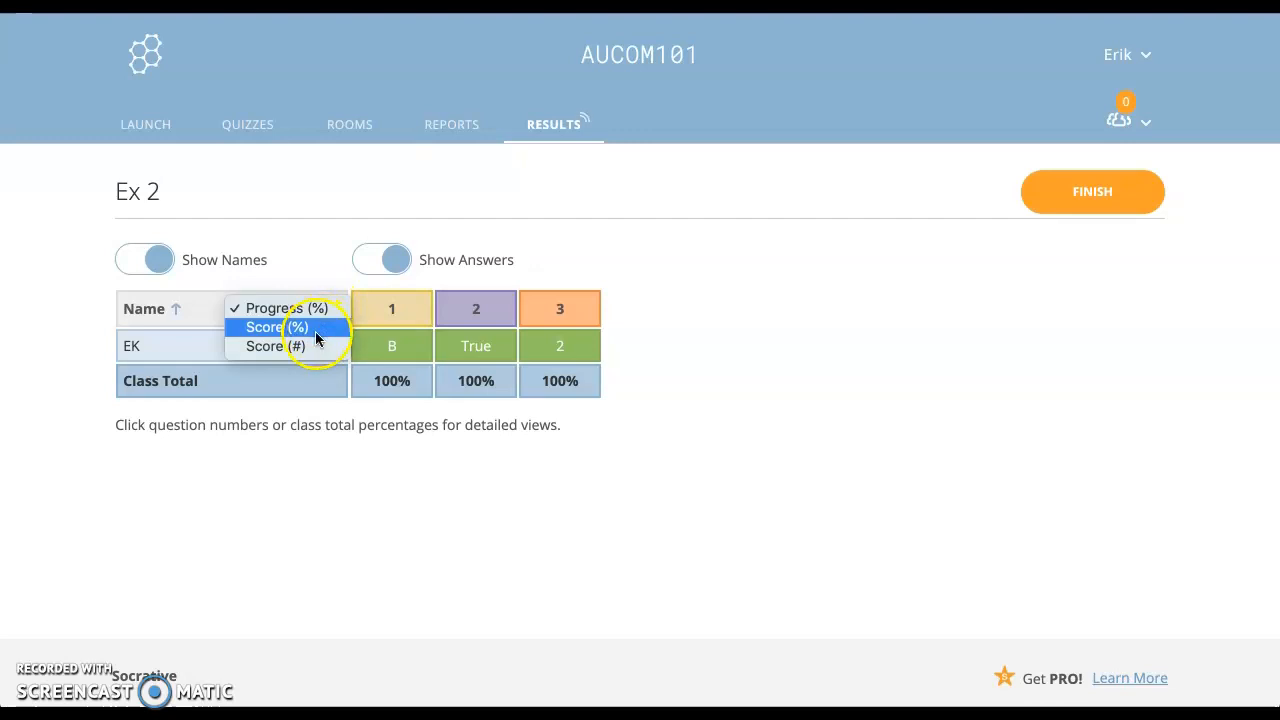
{"action": "left_click", "coordinate": [311, 329]}
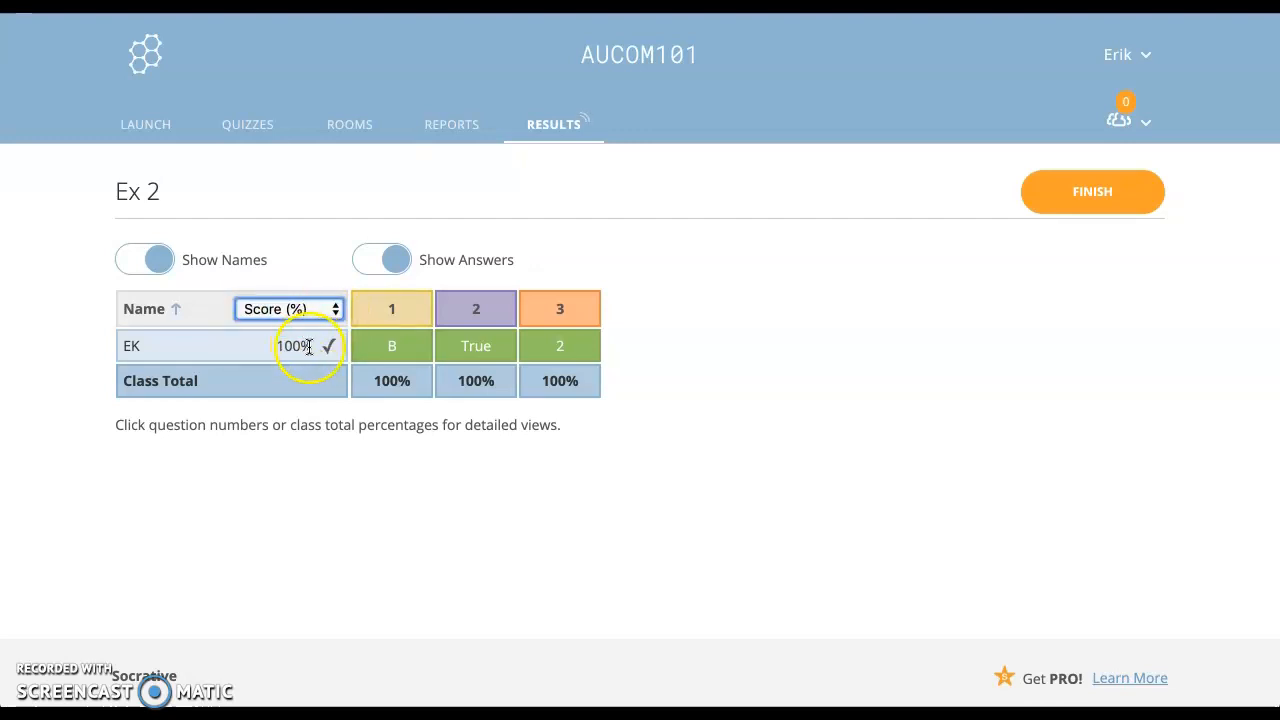
{"action": "left_click", "coordinate": [329, 309]}
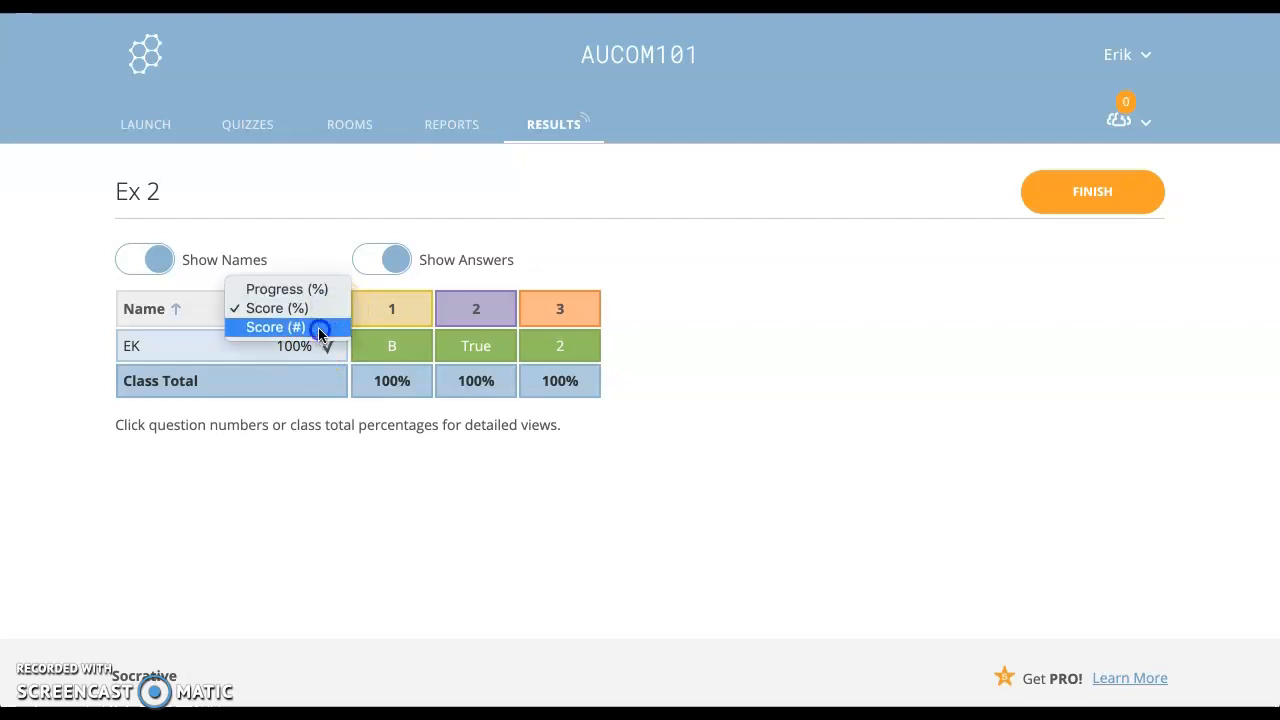
{"action": "left_click", "coordinate": [316, 328]}
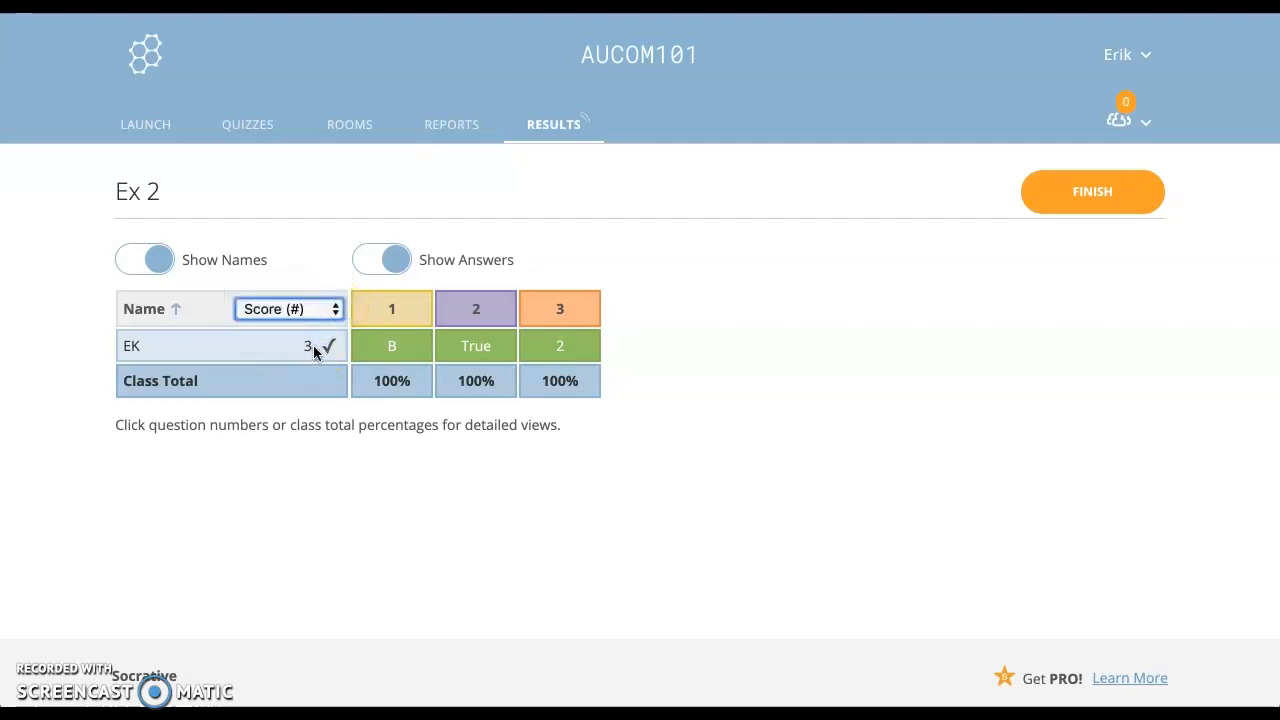
{"action": "left_click", "coordinate": [178, 316]}
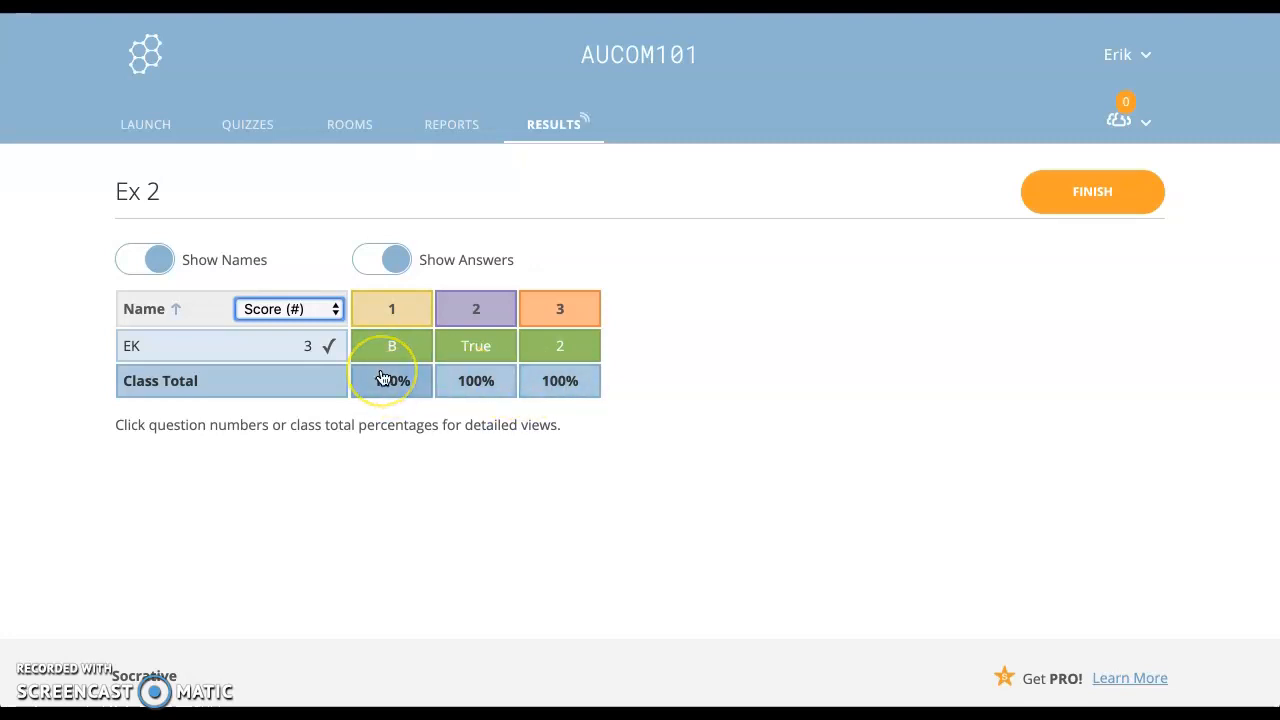
Step: Step through questions 1–3 revealing class answers, and toggle student names on question 3
{"action": "left_click", "coordinate": [379, 318]}
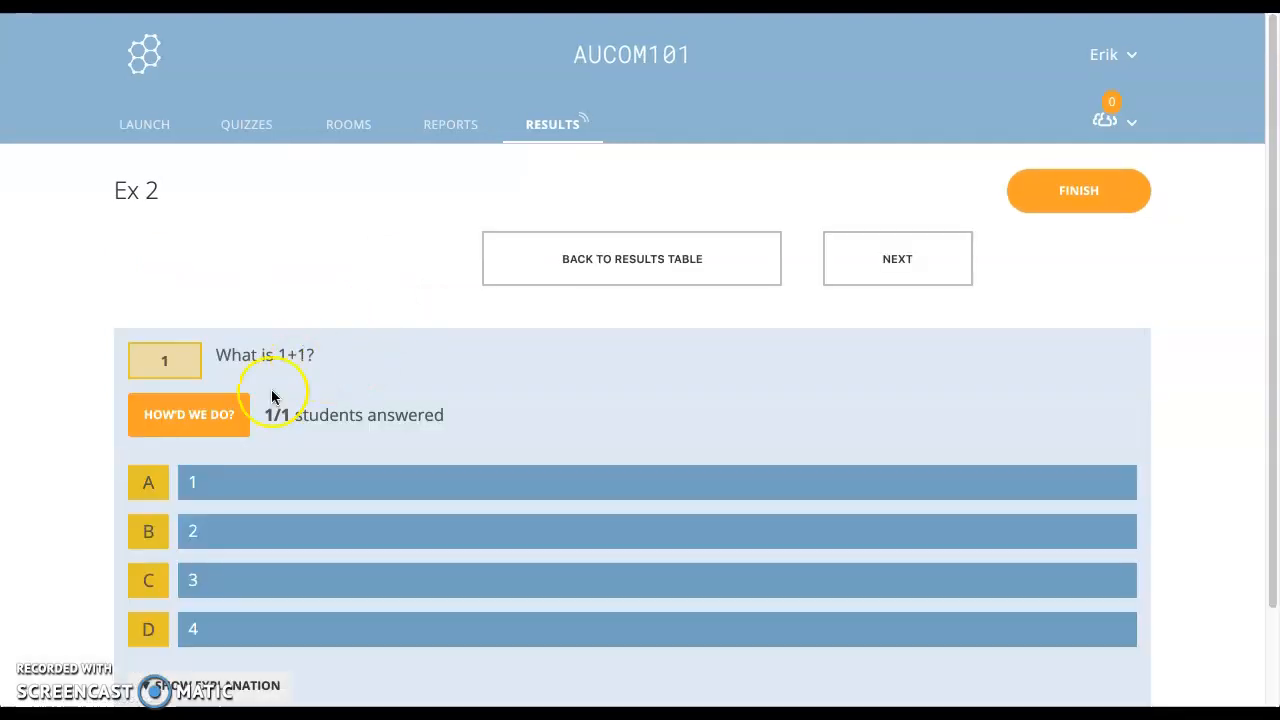
{"action": "left_click", "coordinate": [220, 423]}
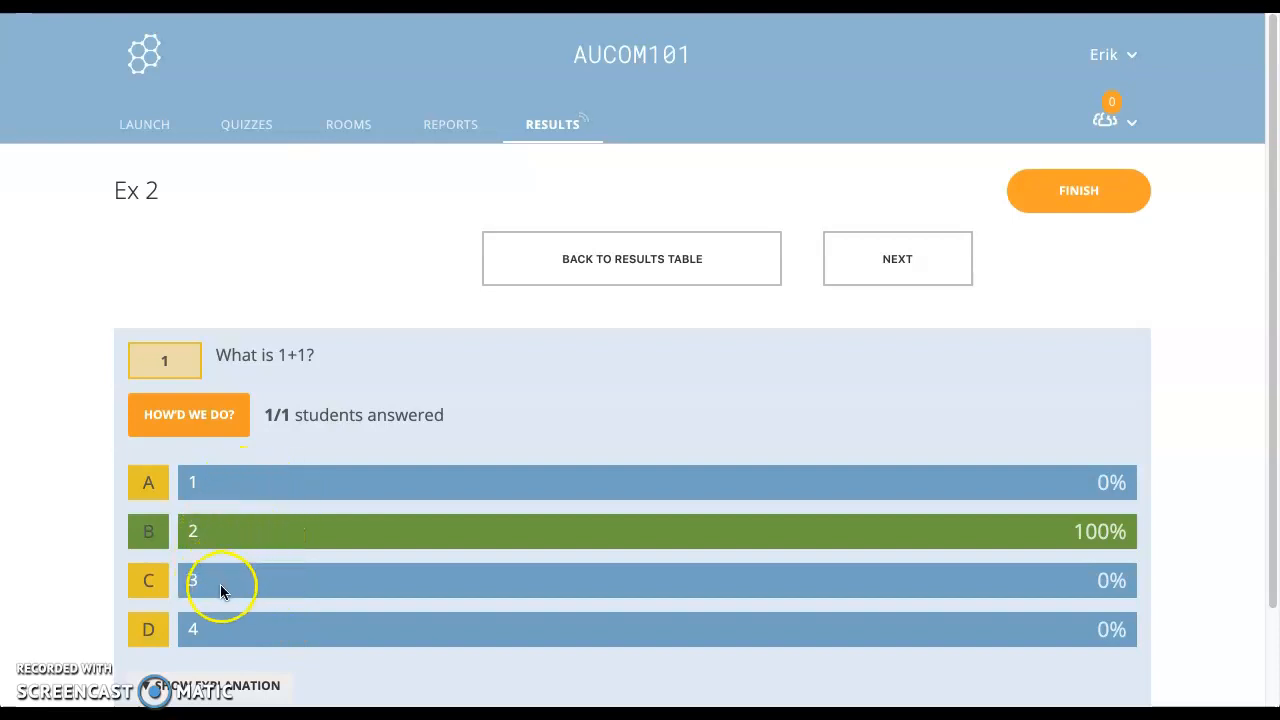
{"action": "left_click", "coordinate": [900, 265]}
{"action": "left_click", "coordinate": [236, 410]}
{"action": "left_click", "coordinate": [934, 272]}
{"action": "left_click", "coordinate": [205, 422]}
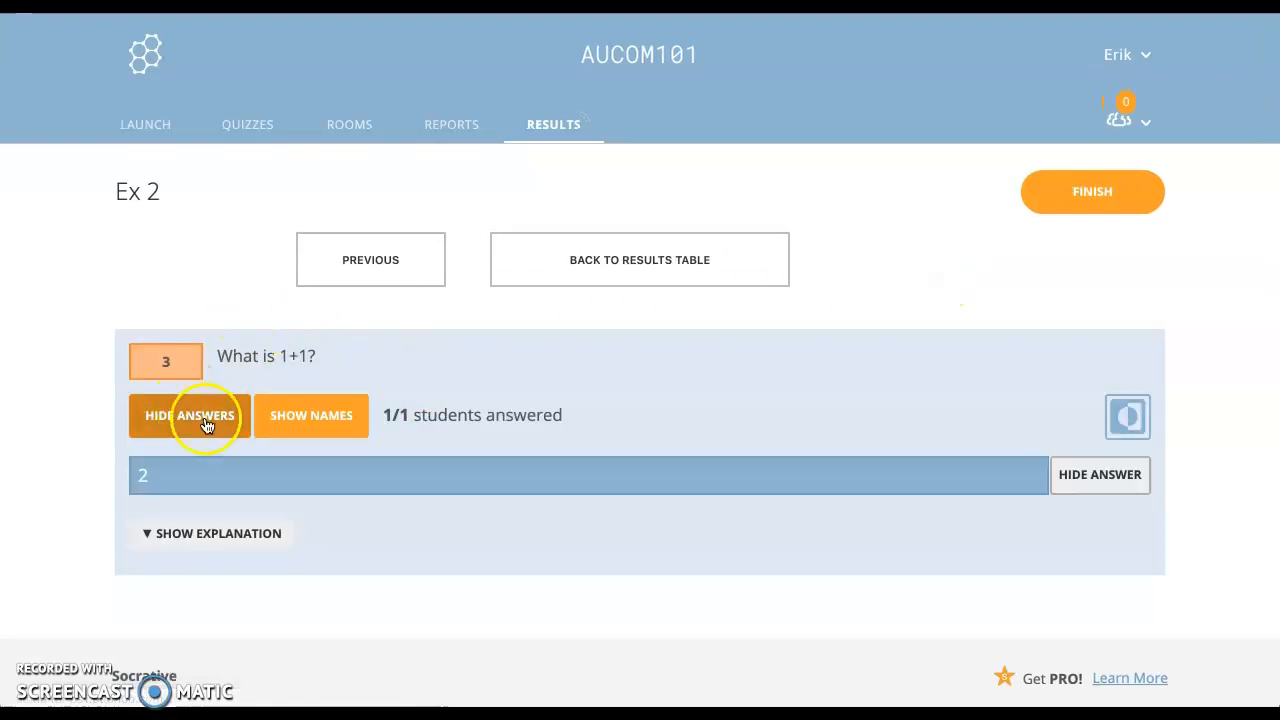
{"action": "left_click", "coordinate": [322, 432]}
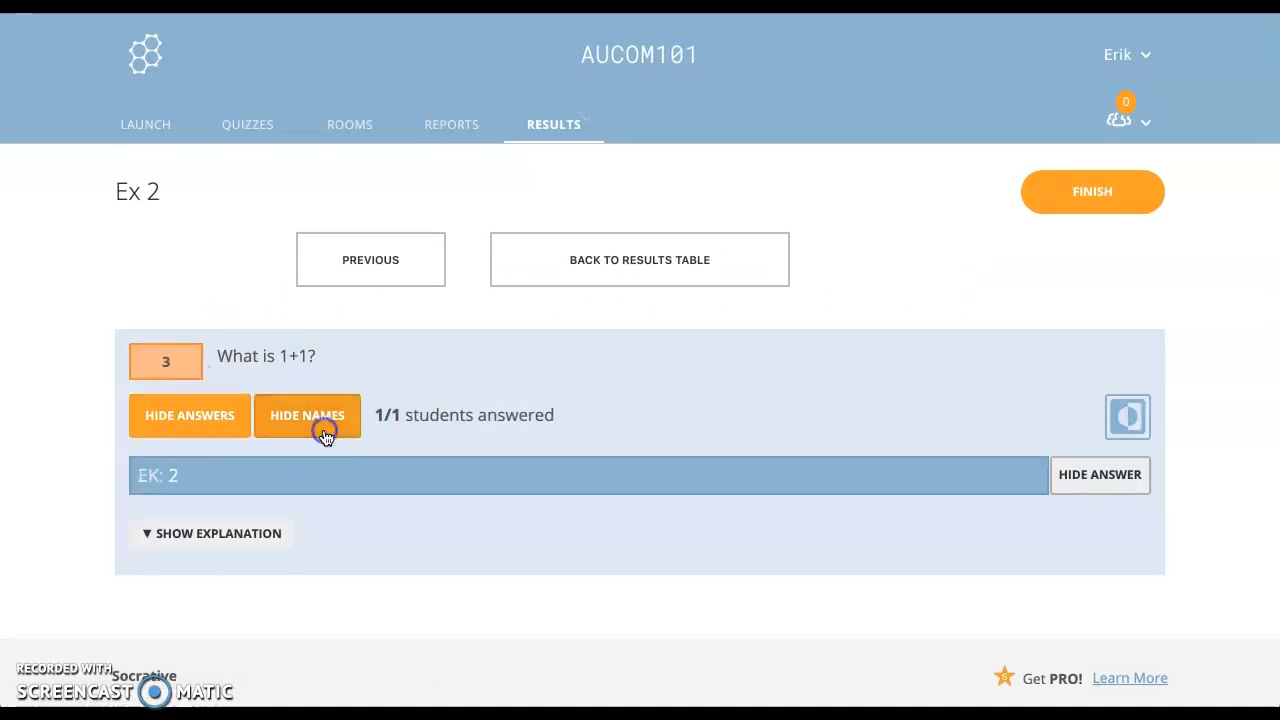
{"action": "left_click", "coordinate": [323, 433]}
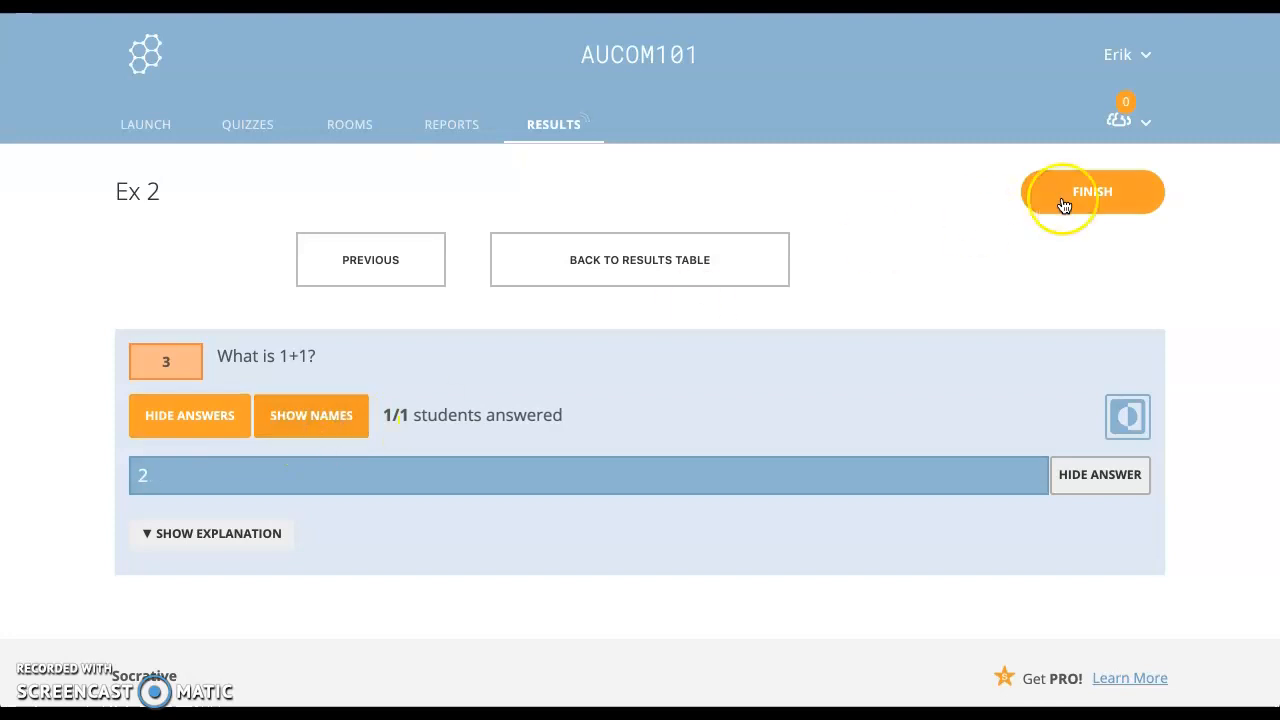
Step: Return to the results table and finish the Ex 2 activity
{"action": "left_click", "coordinate": [716, 260]}
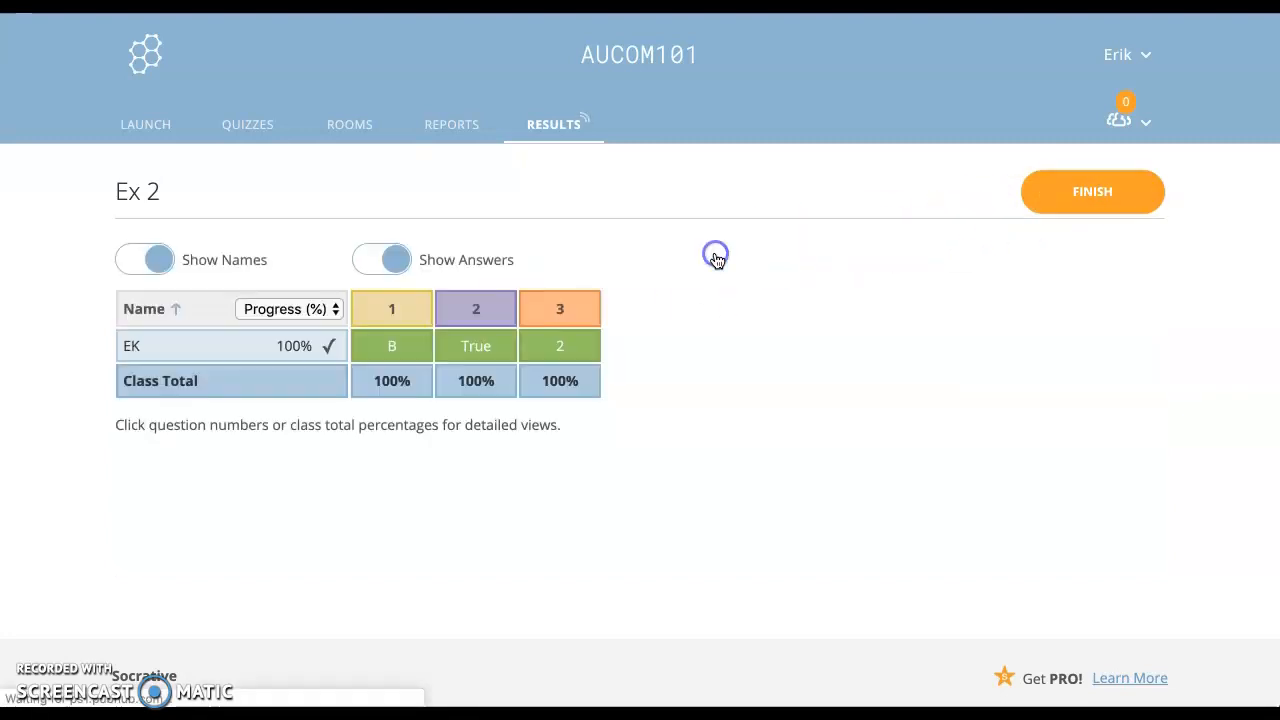
{"action": "left_click", "coordinate": [1120, 197]}
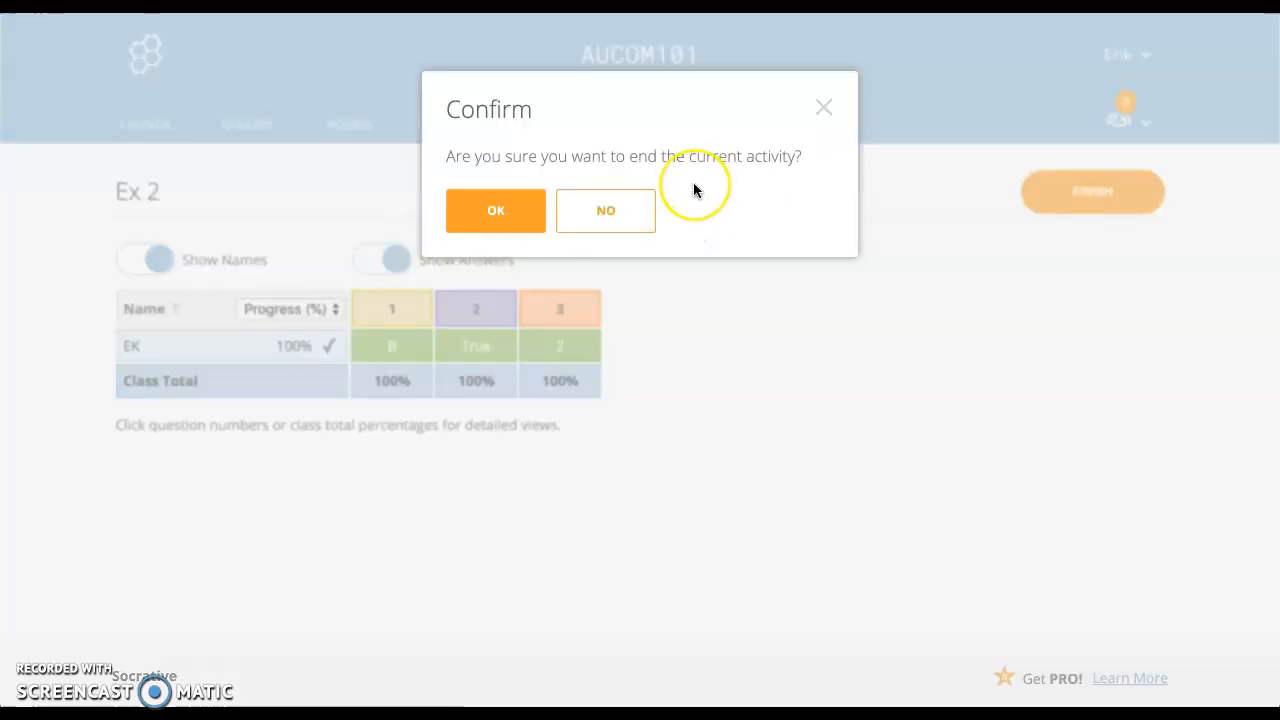
{"action": "left_click", "coordinate": [499, 212]}
Step: Open the Ex 2 - Wed Oct 09 2019 report from the Reports list
{"action": "left_click", "coordinate": [457, 128]}
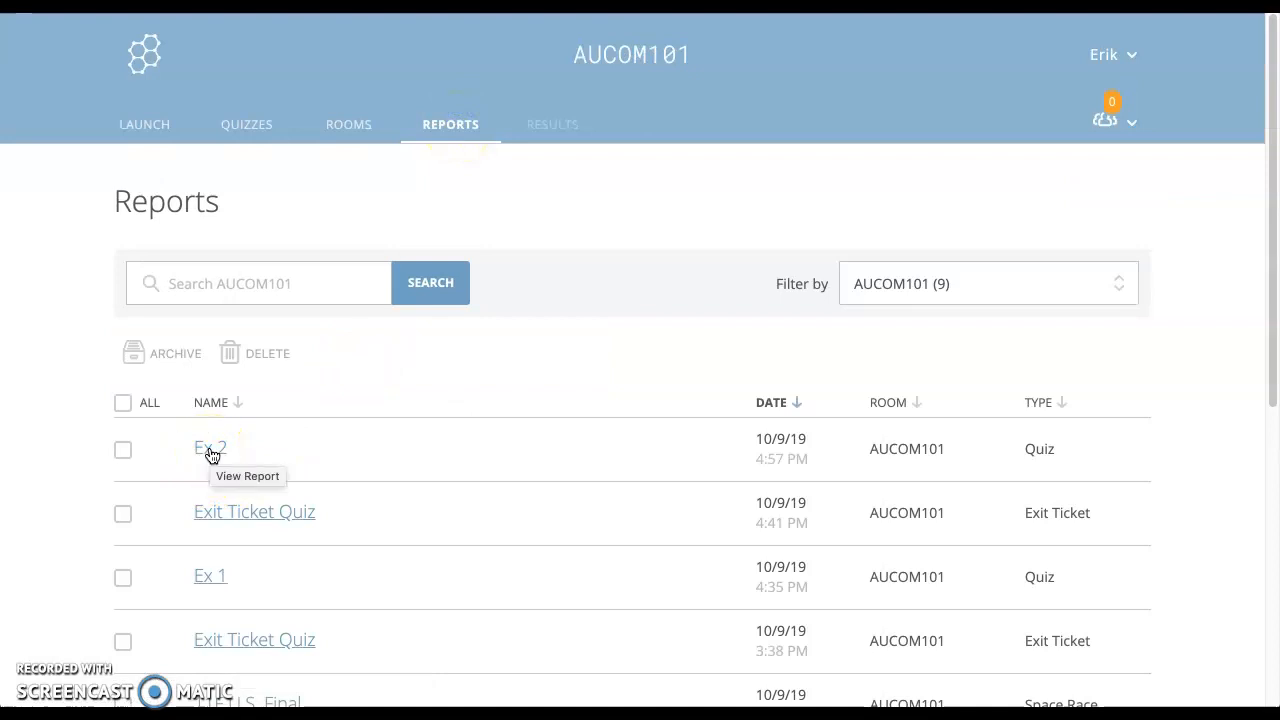
{"action": "left_click", "coordinate": [210, 450]}
{"action": "left_click", "coordinate": [452, 124]}
{"action": "left_click", "coordinate": [222, 446]}
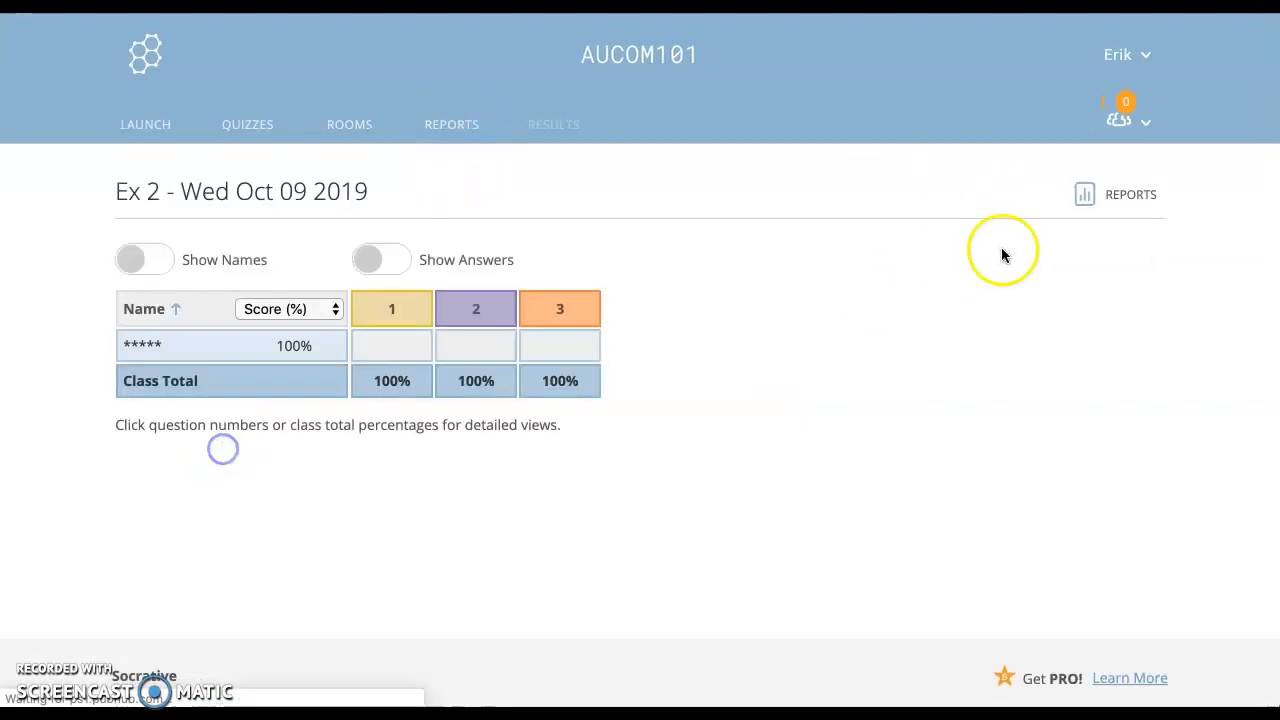
{"action": "left_click", "coordinate": [1106, 194]}
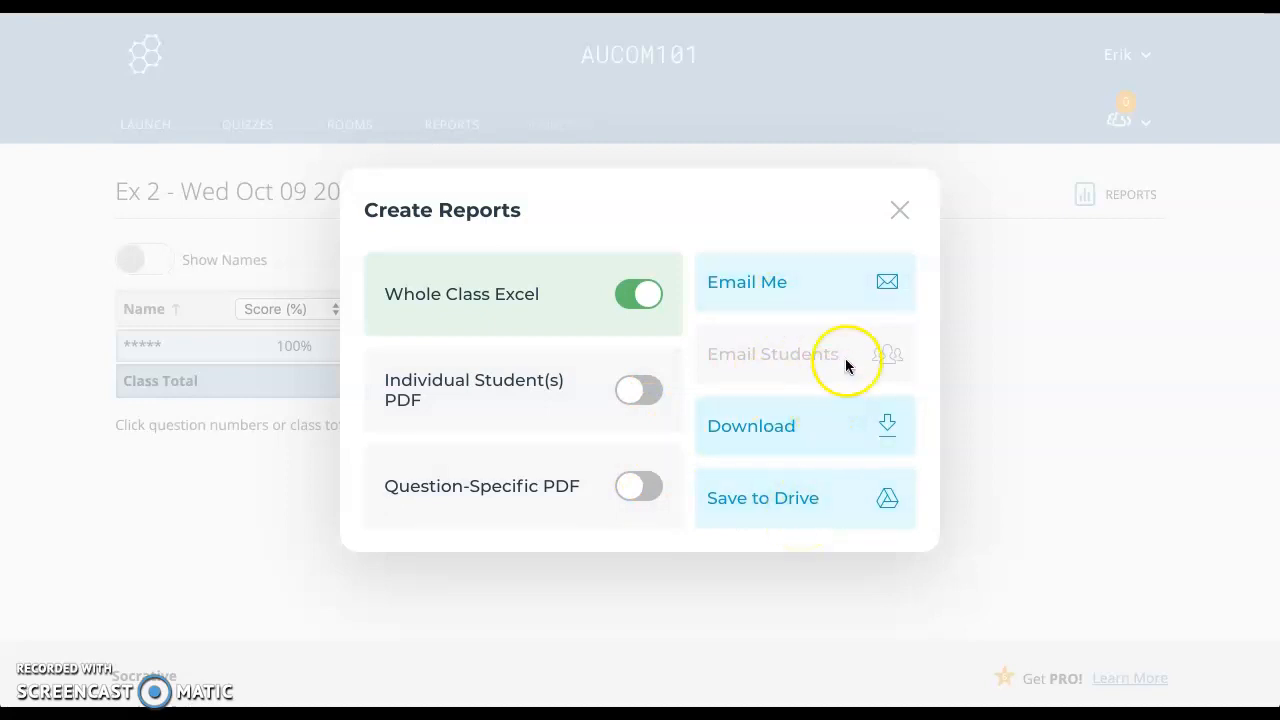
{"action": "left_click", "coordinate": [899, 212]}
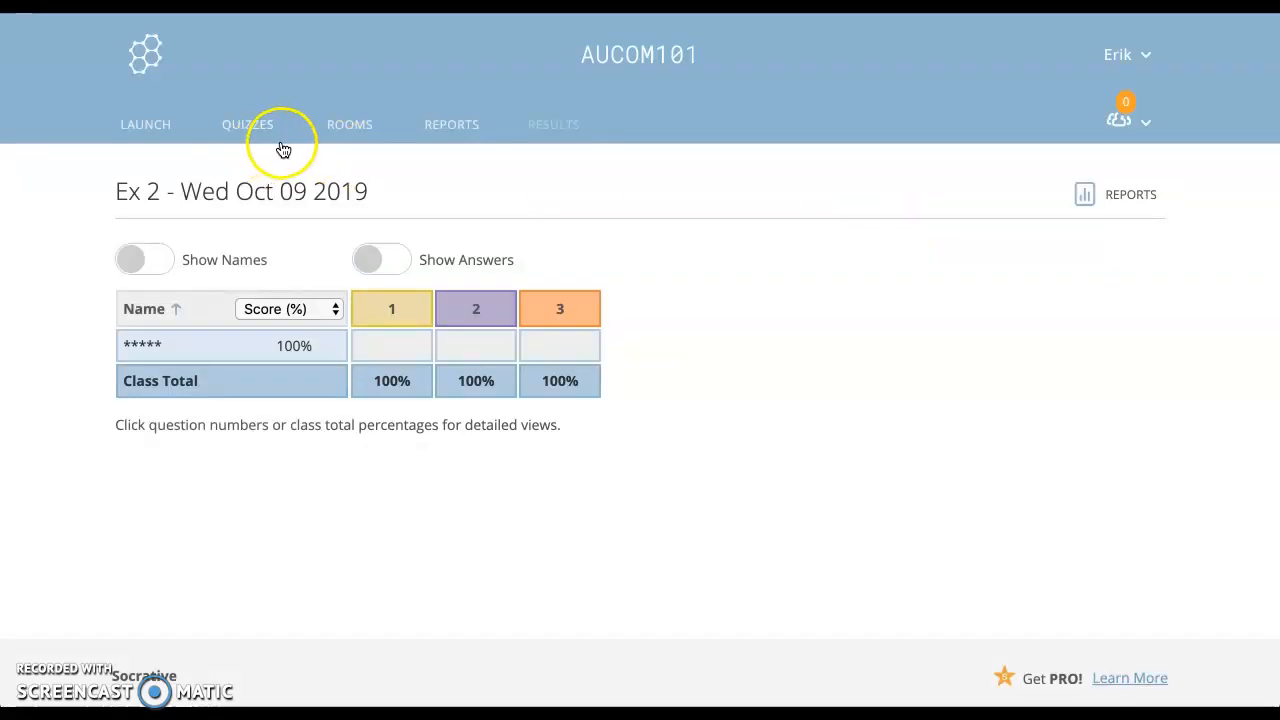
{"action": "left_click", "coordinate": [158, 137]}
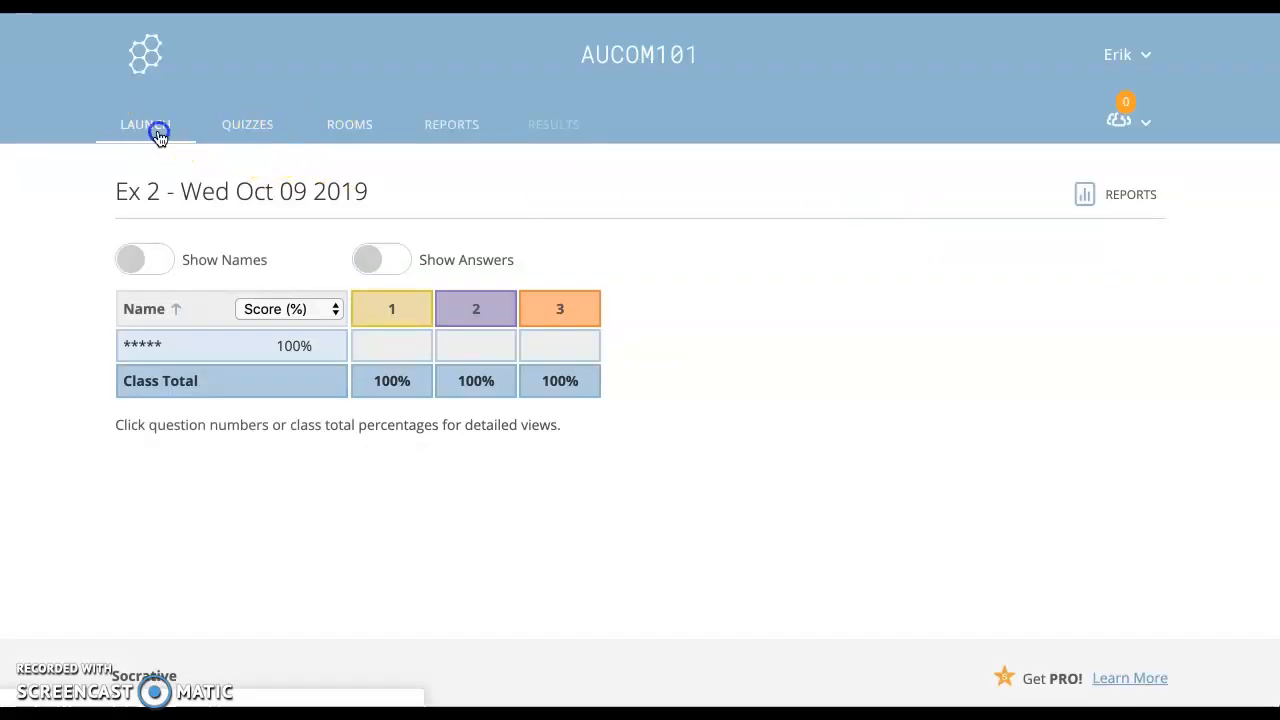
Step: Launch an Exit Ticket activity from the Launch page
{"action": "left_click", "coordinate": [515, 517]}
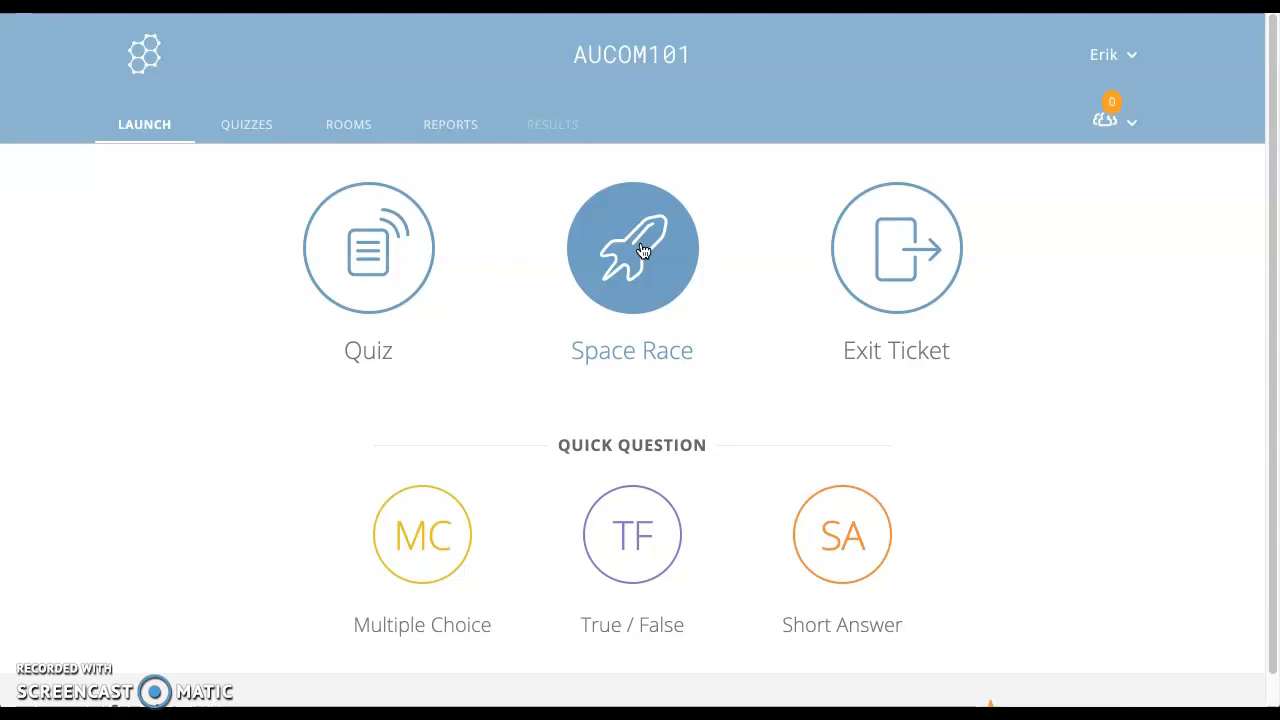
{"action": "left_click", "coordinate": [850, 255]}
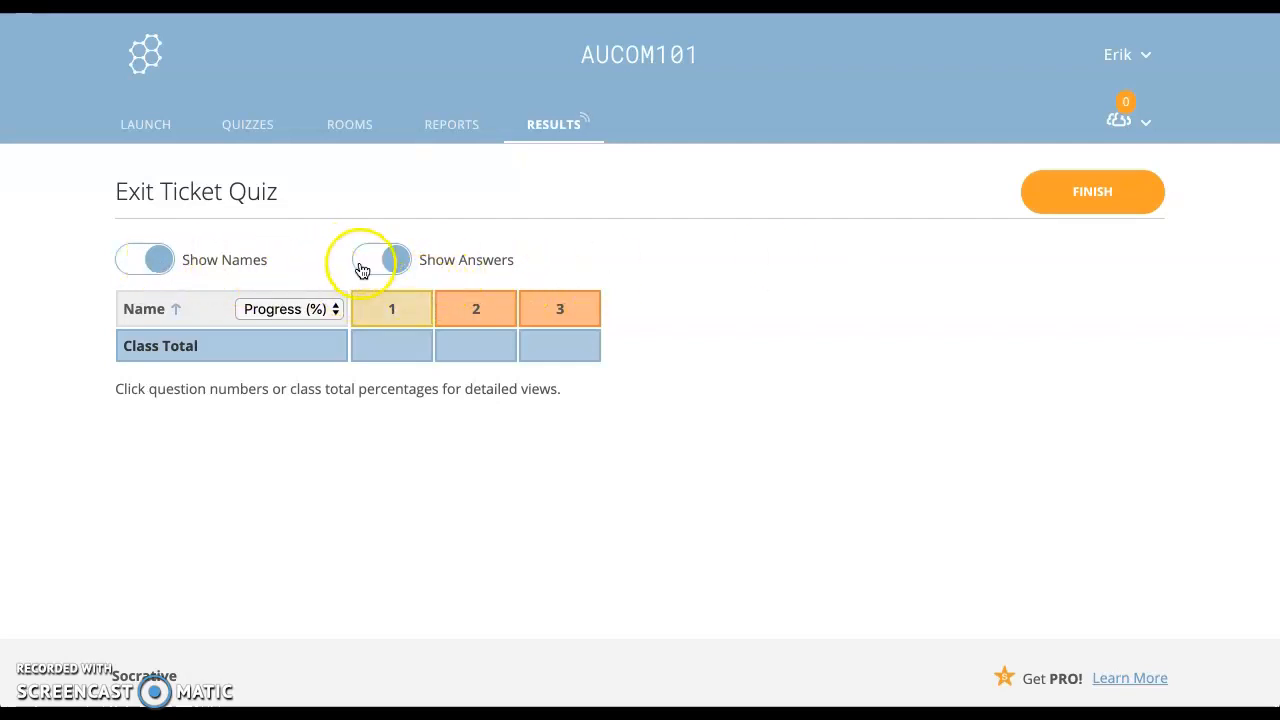
Step: Review the Exit Ticket results for questions 1, 2 and 3
{"action": "left_click", "coordinate": [392, 317]}
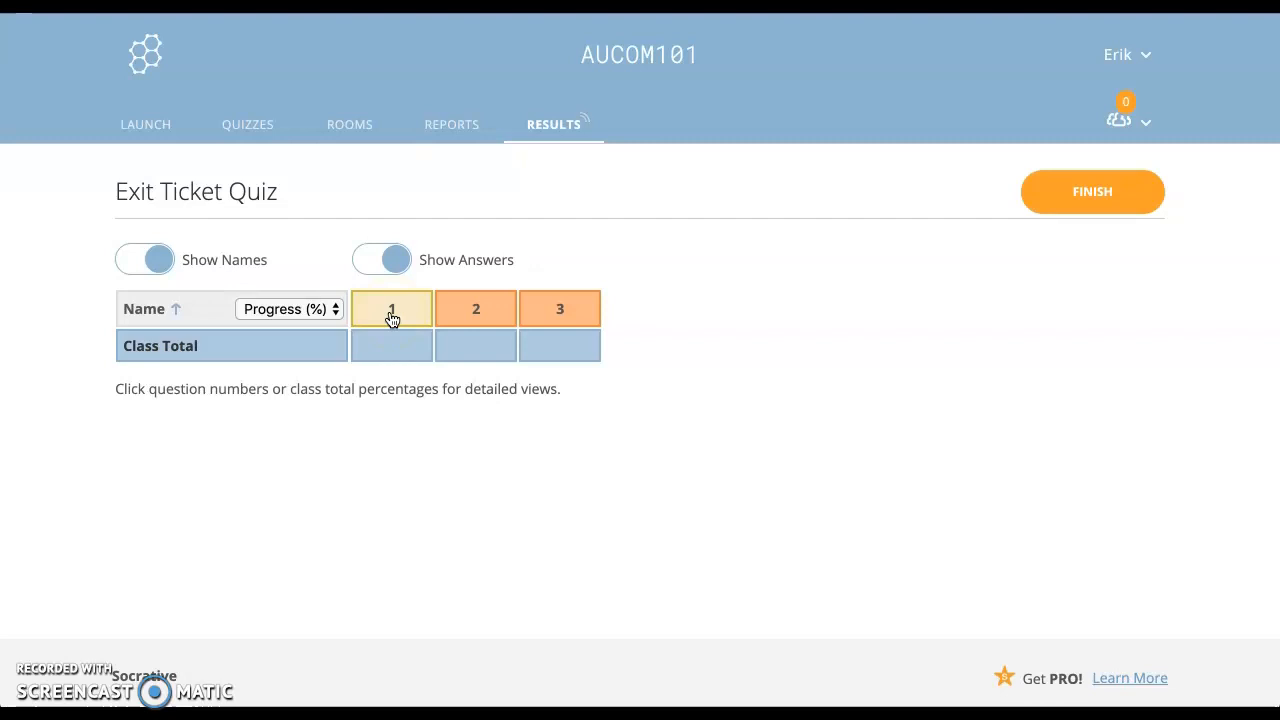
{"action": "left_click", "coordinate": [392, 317]}
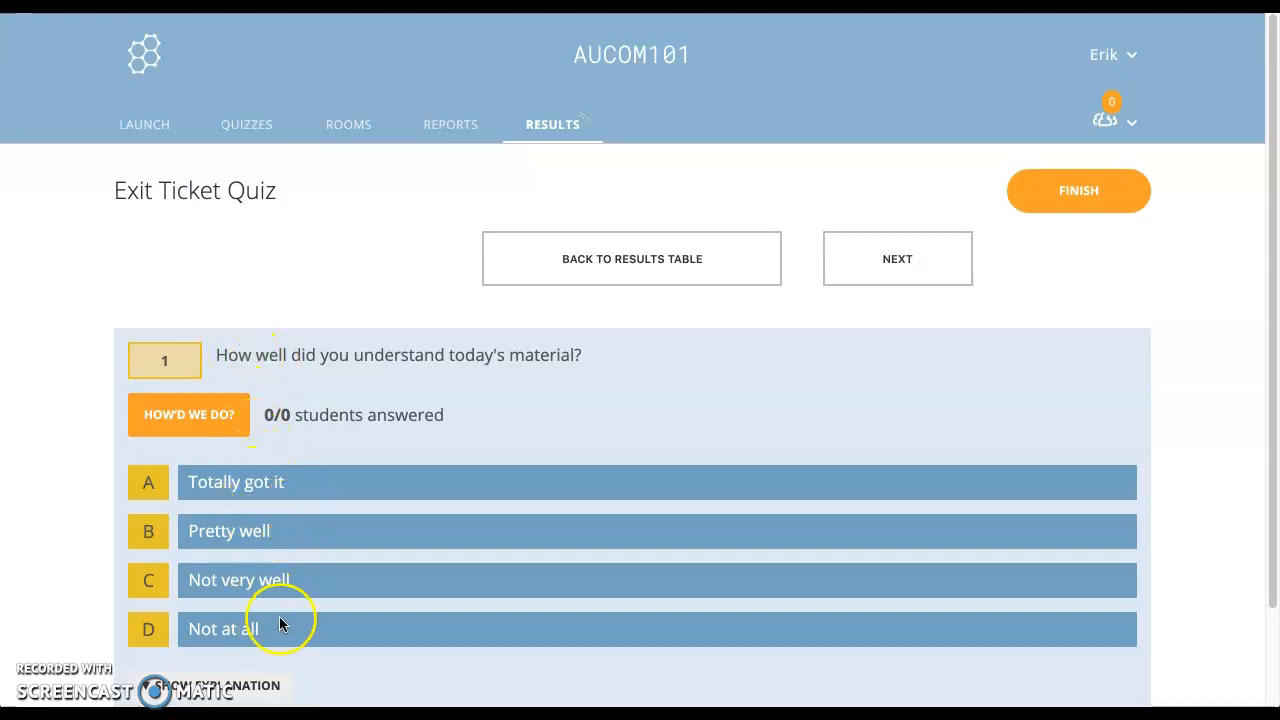
{"action": "left_click", "coordinate": [885, 270]}
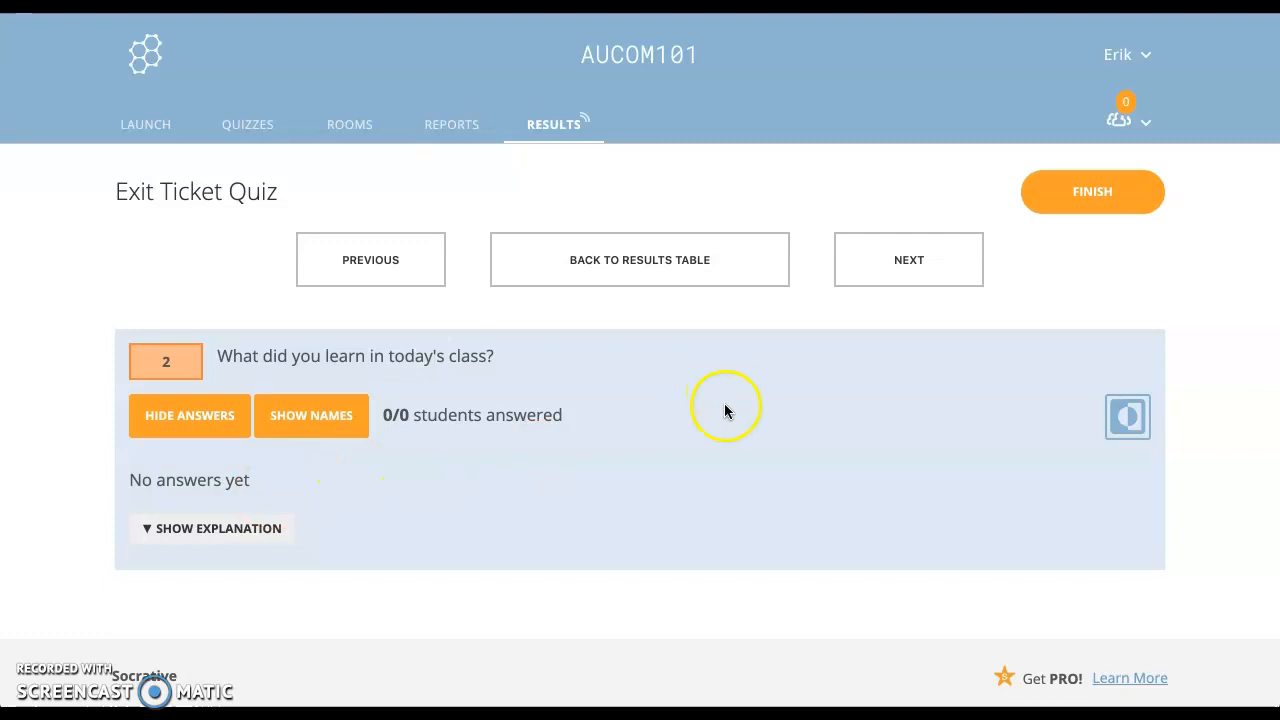
{"action": "left_click", "coordinate": [932, 286]}
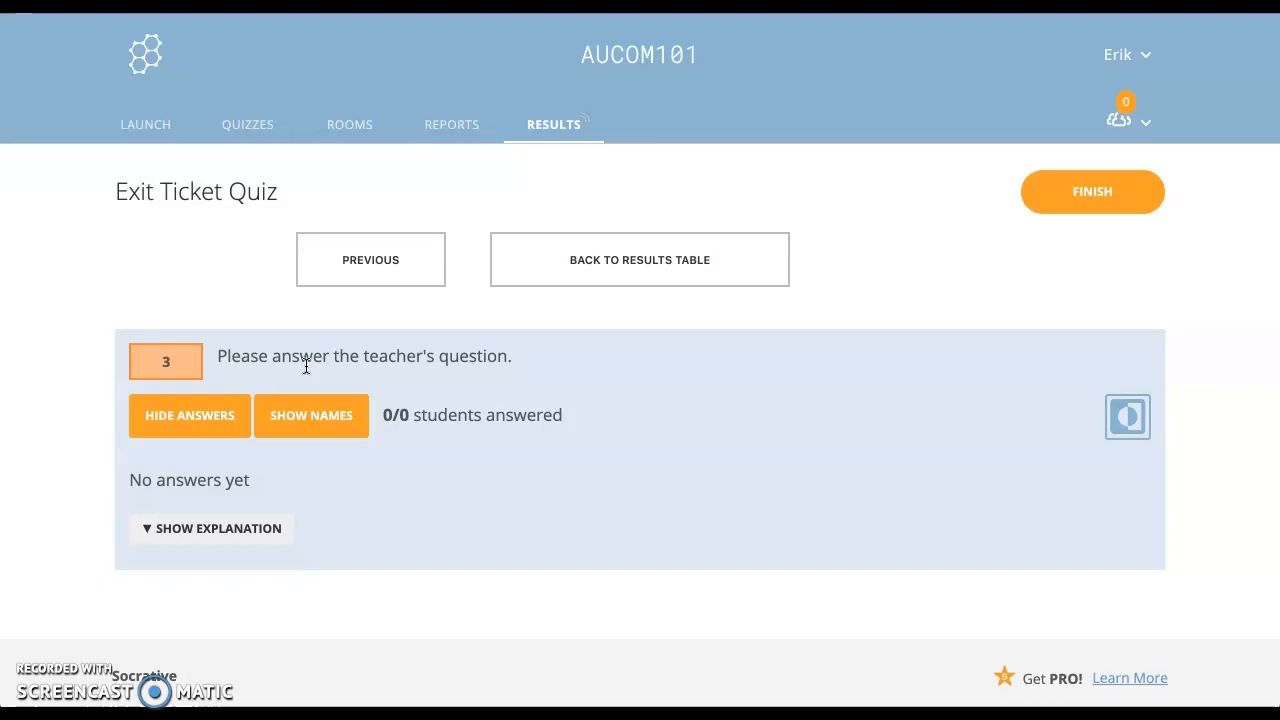
Step: Finish the Exit Ticket activity and return to the Launch page
{"action": "left_click", "coordinate": [1056, 212]}
{"action": "left_click", "coordinate": [499, 220]}
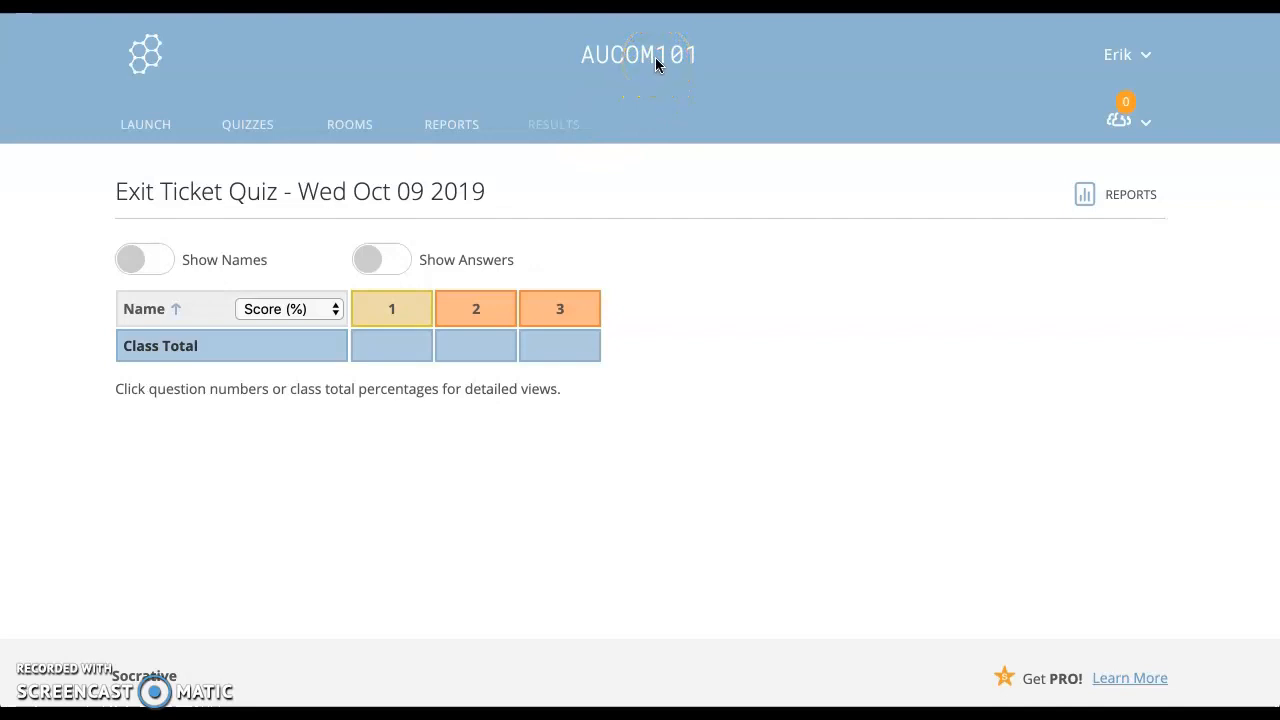
{"action": "left_click", "coordinate": [151, 131]}
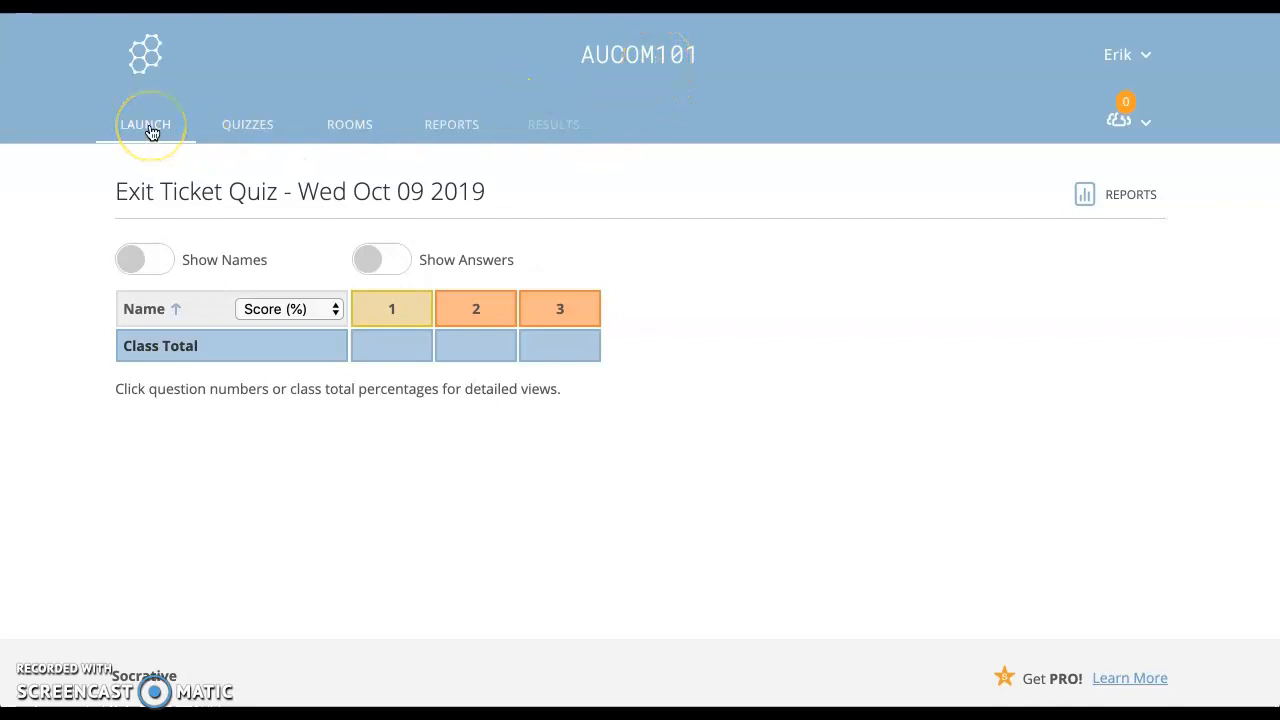
{"action": "left_click", "coordinate": [151, 131]}
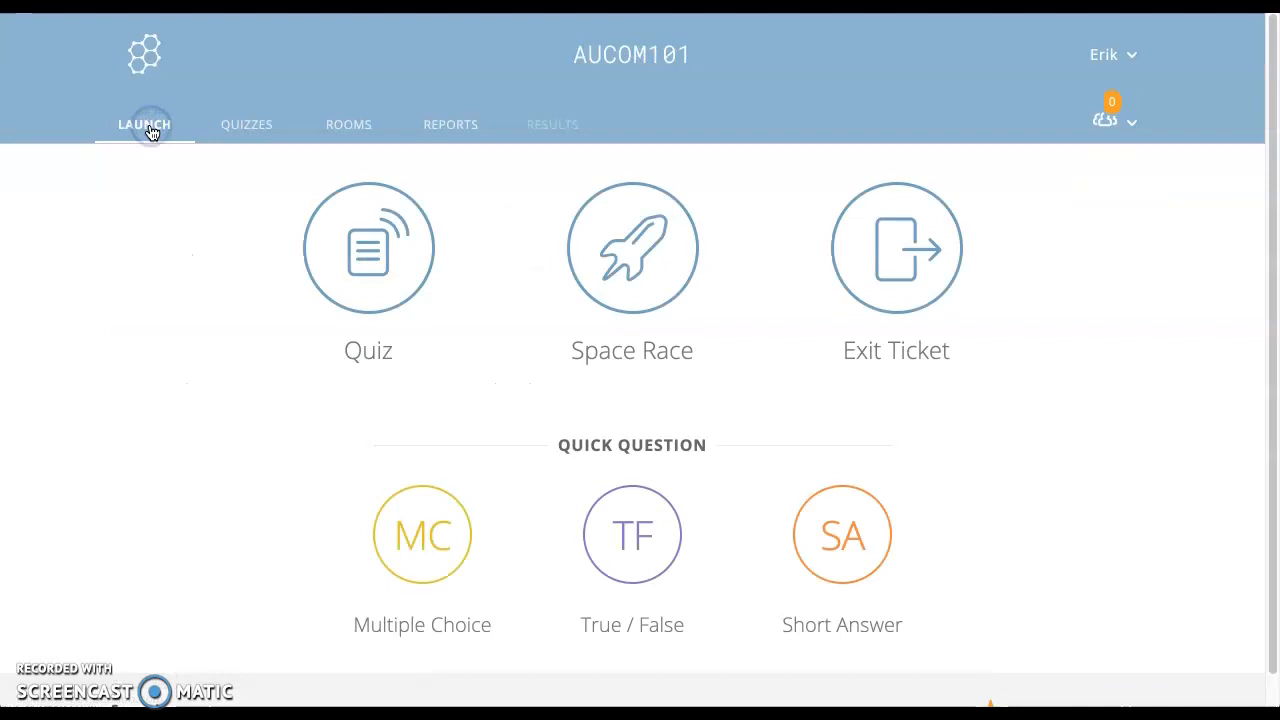
{"action": "left_click", "coordinate": [221, 237]}
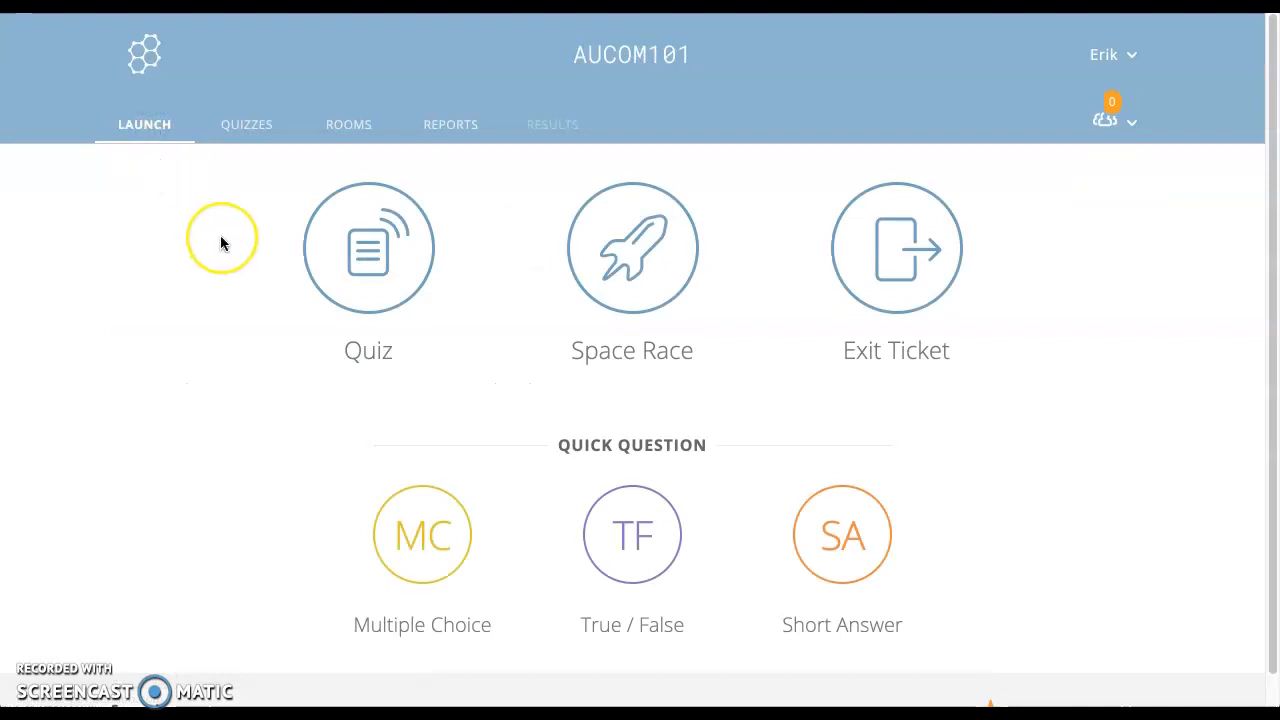